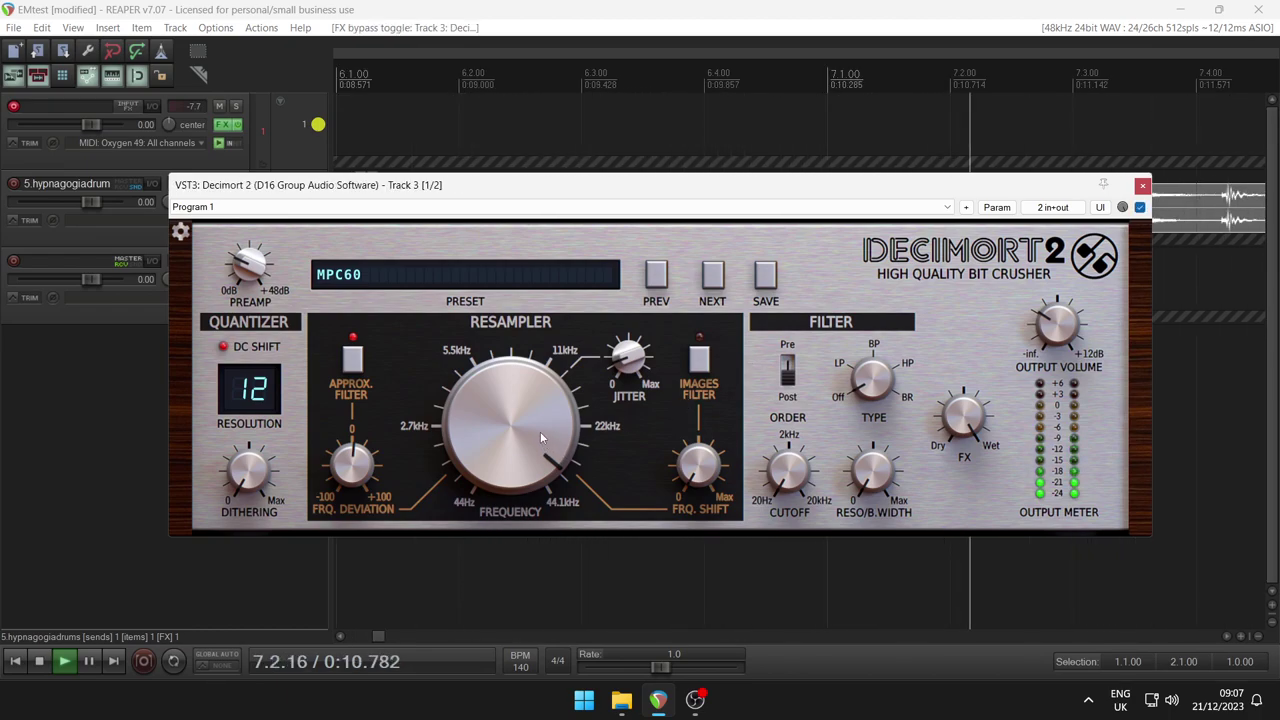
Raise the preamp gain and lower the resampler frequency to between 5.5 and 11 kHz, compensating the level with the output volume.
{"action": "left_click_drag", "start_coordinate": [250, 265], "coordinate": [252, 250]}
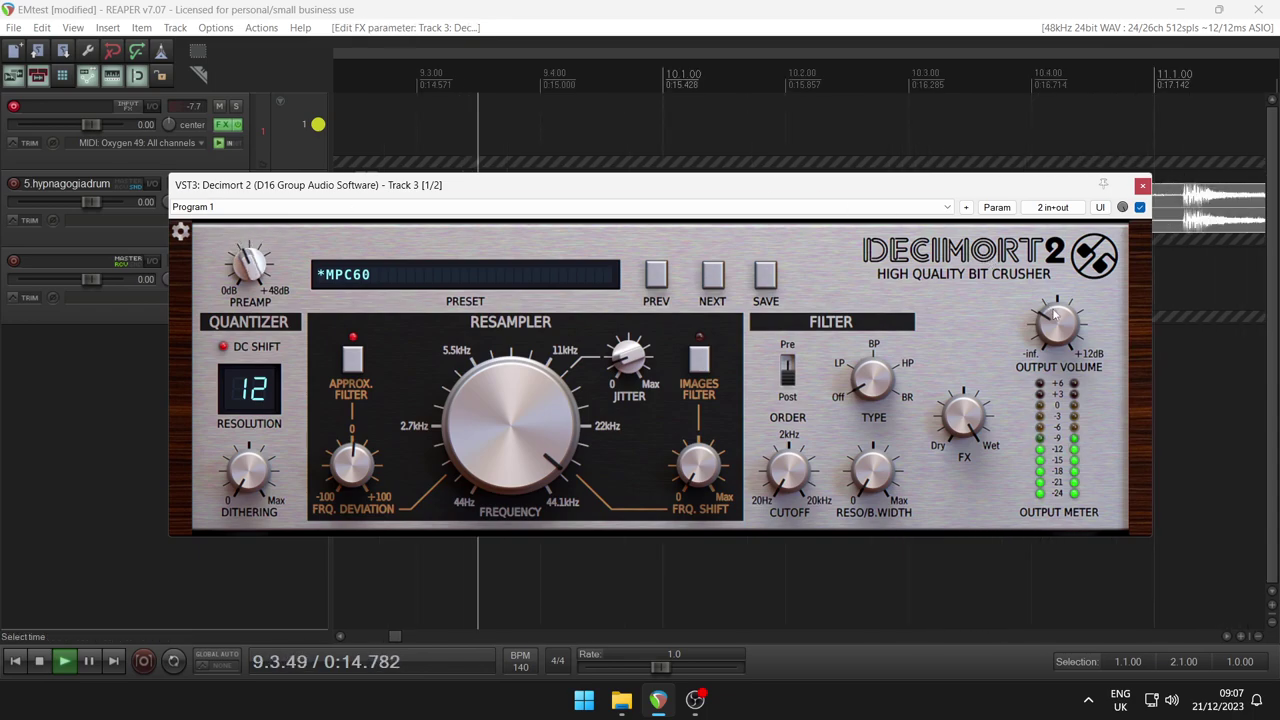
{"action": "left_click_drag", "start_coordinate": [1052, 312], "coordinate": [1050, 336]}
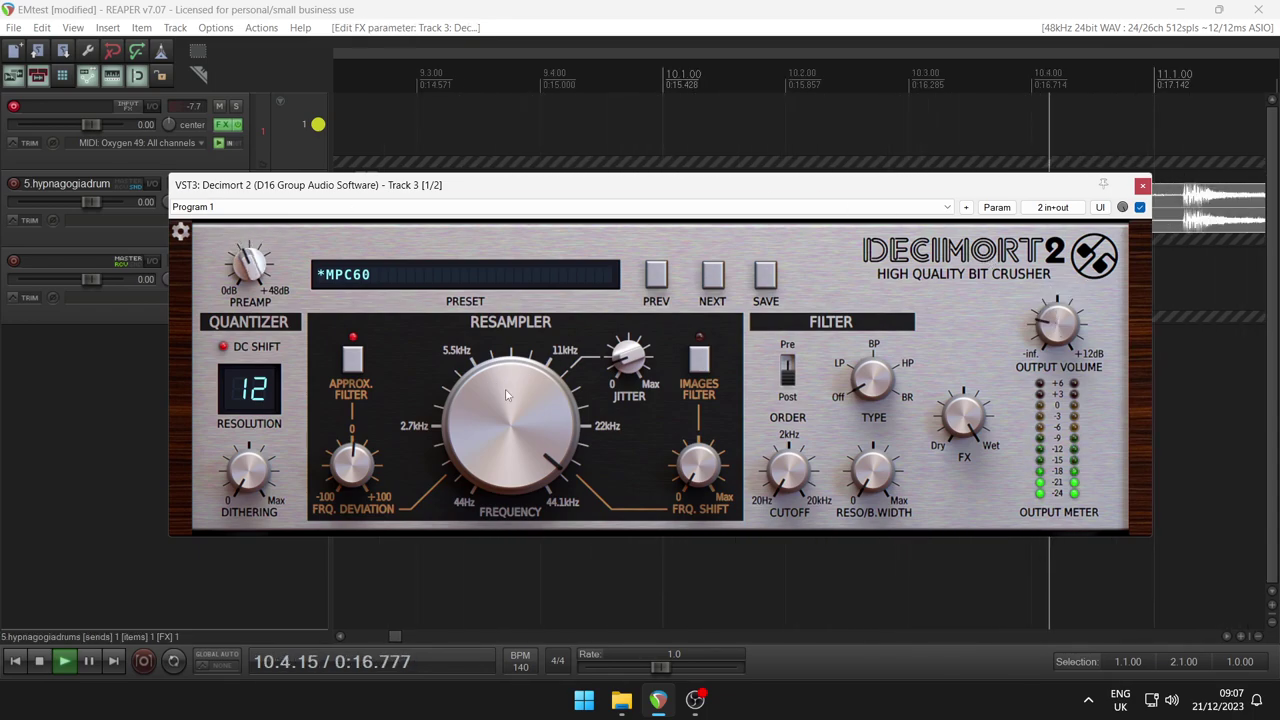
{"action": "left_click_drag", "start_coordinate": [502, 392], "coordinate": [504, 412]}
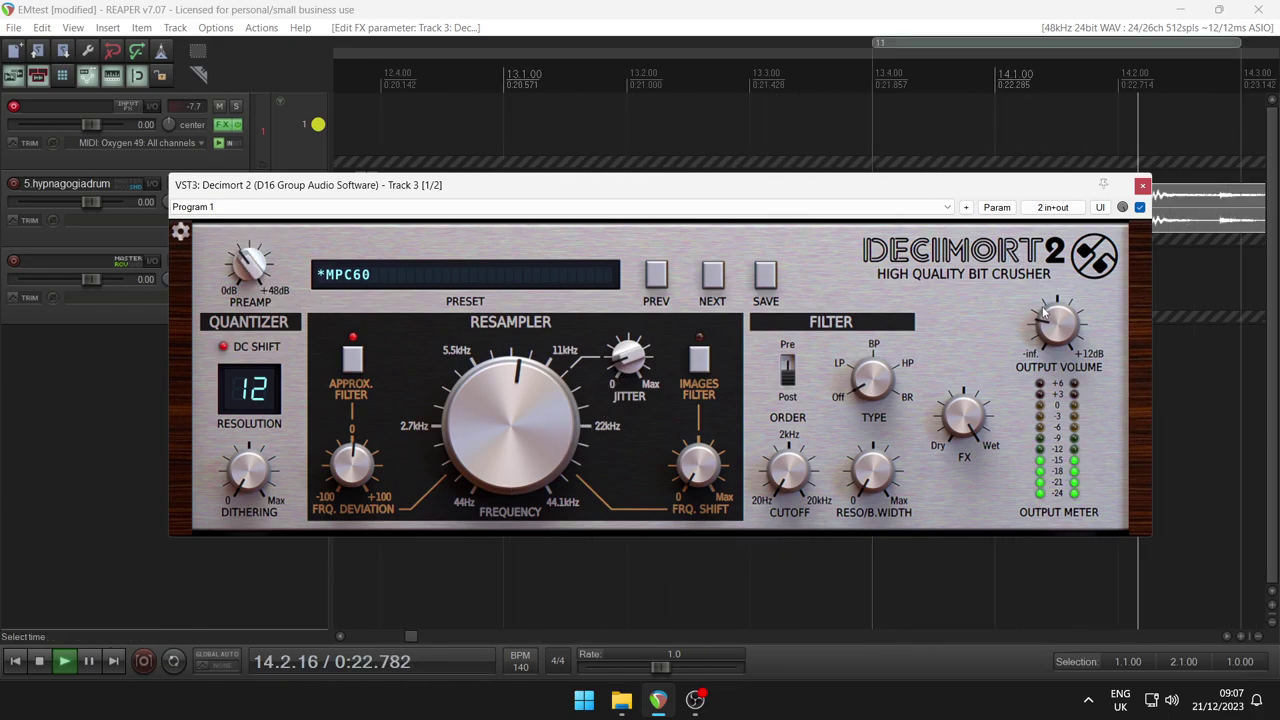
{"action": "left_click_drag", "start_coordinate": [1043, 313], "coordinate": [1043, 292]}
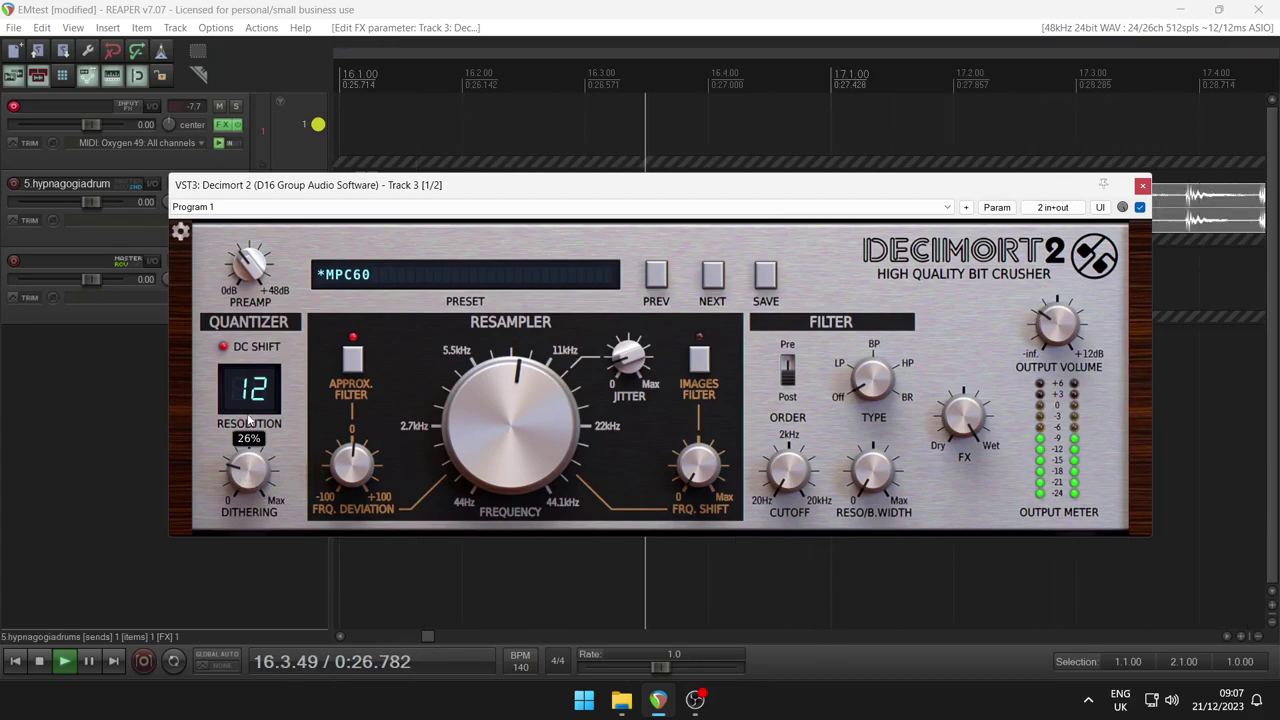
Audition quantizer resolutions of 3 and 4 before returning to 12, and switch off DC Shift.
{"action": "left_click_drag", "start_coordinate": [240, 443], "coordinate": [221, 503]}
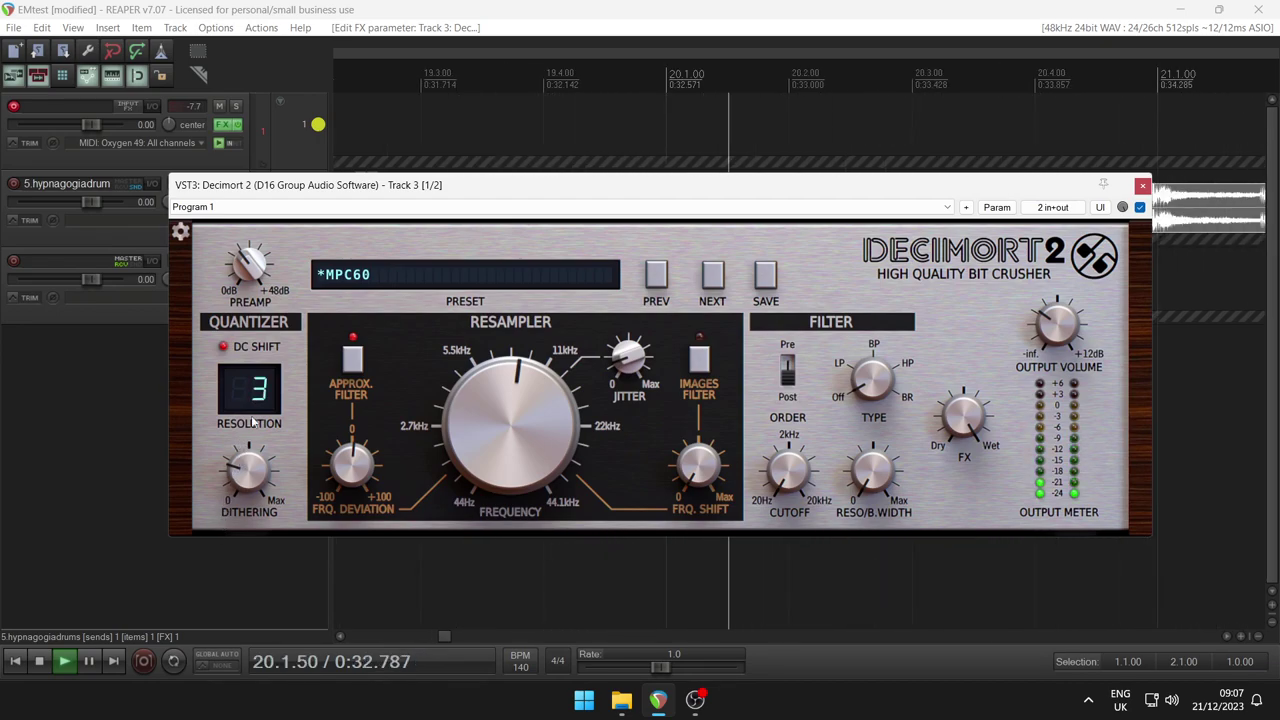
{"action": "left_click_drag", "start_coordinate": [256, 402], "coordinate": [256, 390]}
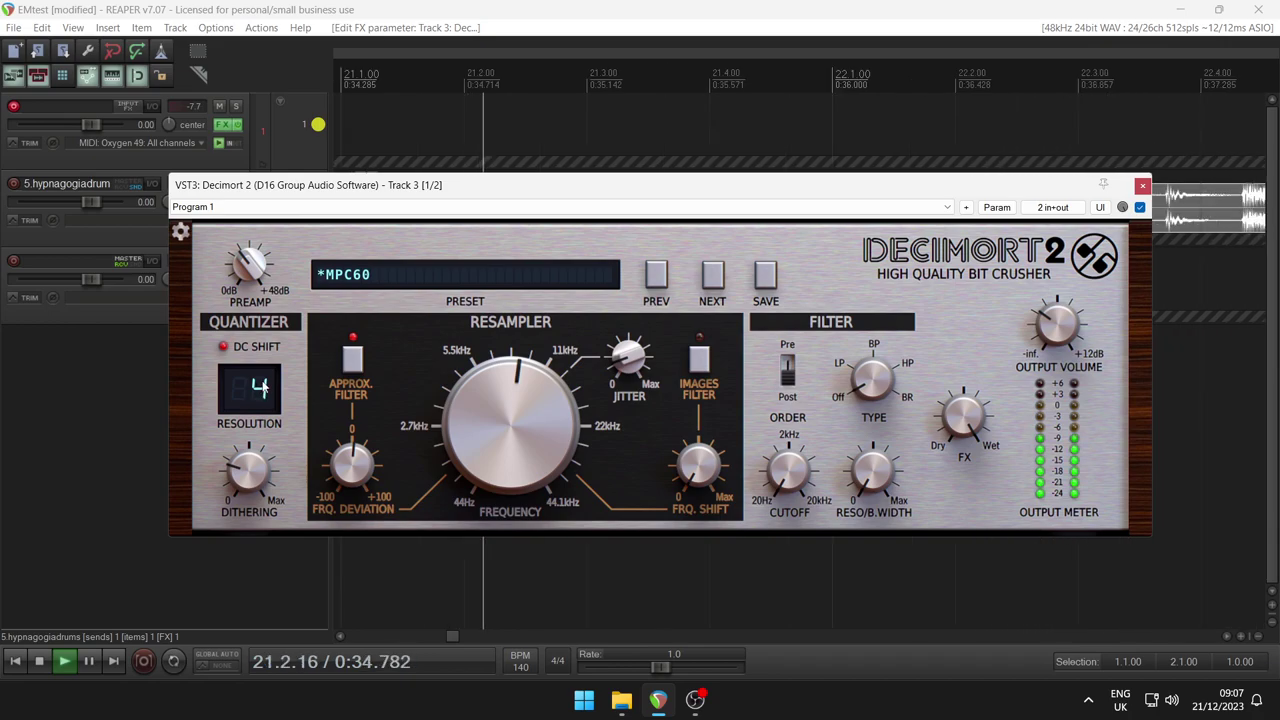
{"action": "left_click_drag", "start_coordinate": [264, 387], "coordinate": [258, 304]}
{"action": "left_click", "coordinate": [224, 346]}
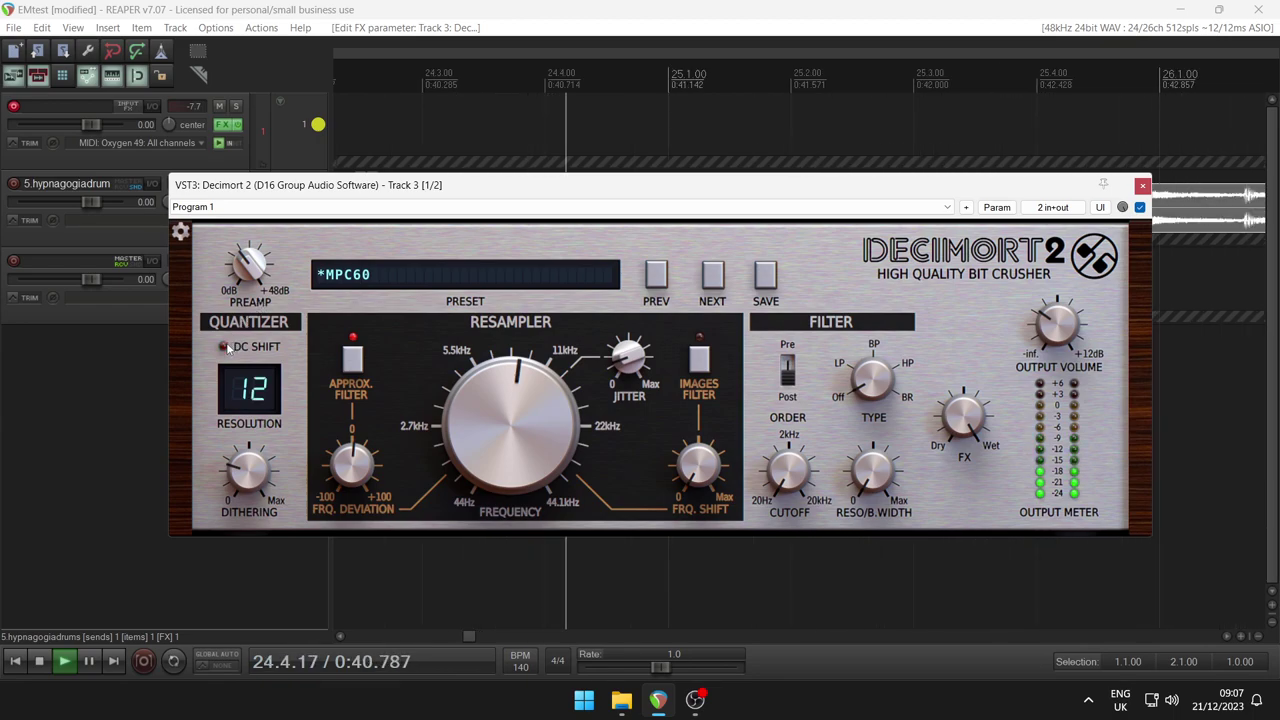
Sweep the resampler frequency down to about 2.7 kHz.
{"action": "left_click_drag", "start_coordinate": [532, 347], "coordinate": [532, 290]}
{"action": "left_click_drag", "start_coordinate": [513, 420], "coordinate": [505, 520]}
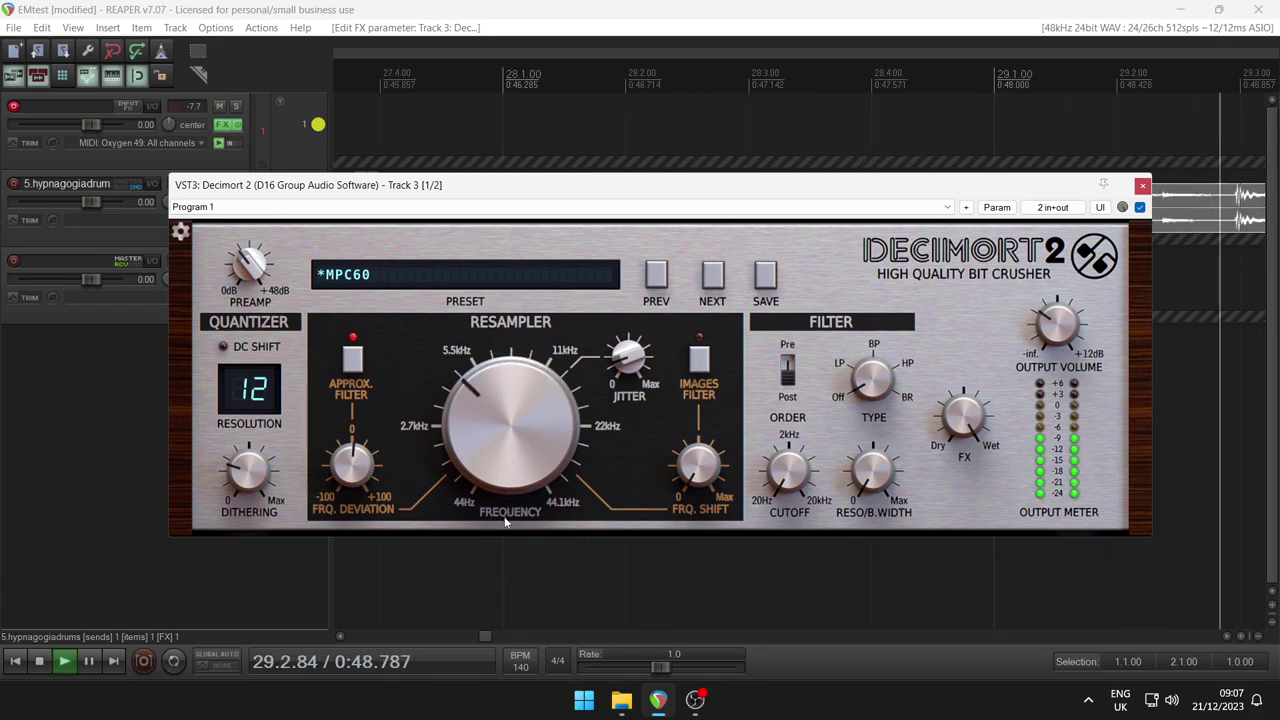
{"action": "left_click_drag", "start_coordinate": [510, 427], "coordinate": [511, 452]}
Raise the frequency shift and enable the Images Filter, with the resampler frequency between 2.7 and 5.5 kHz.
{"action": "left_click_drag", "start_coordinate": [698, 458], "coordinate": [689, 399]}
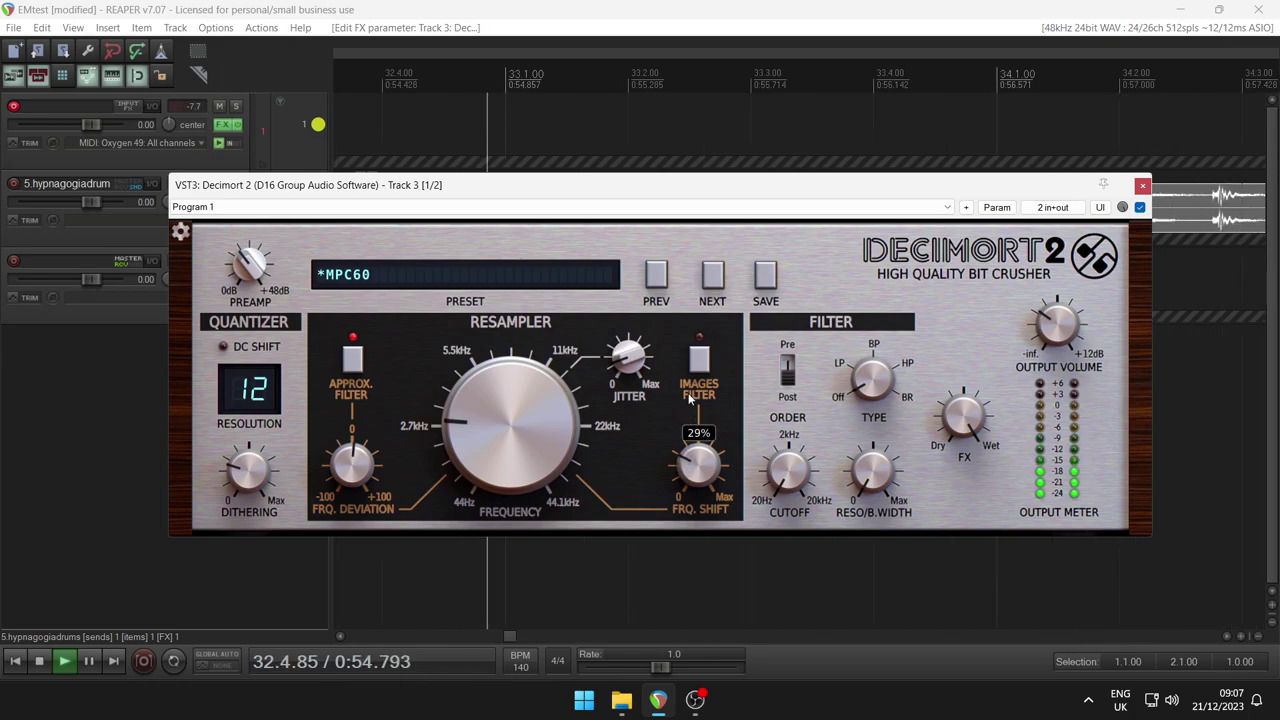
{"action": "left_click_drag", "start_coordinate": [690, 343], "coordinate": [697, 352]}
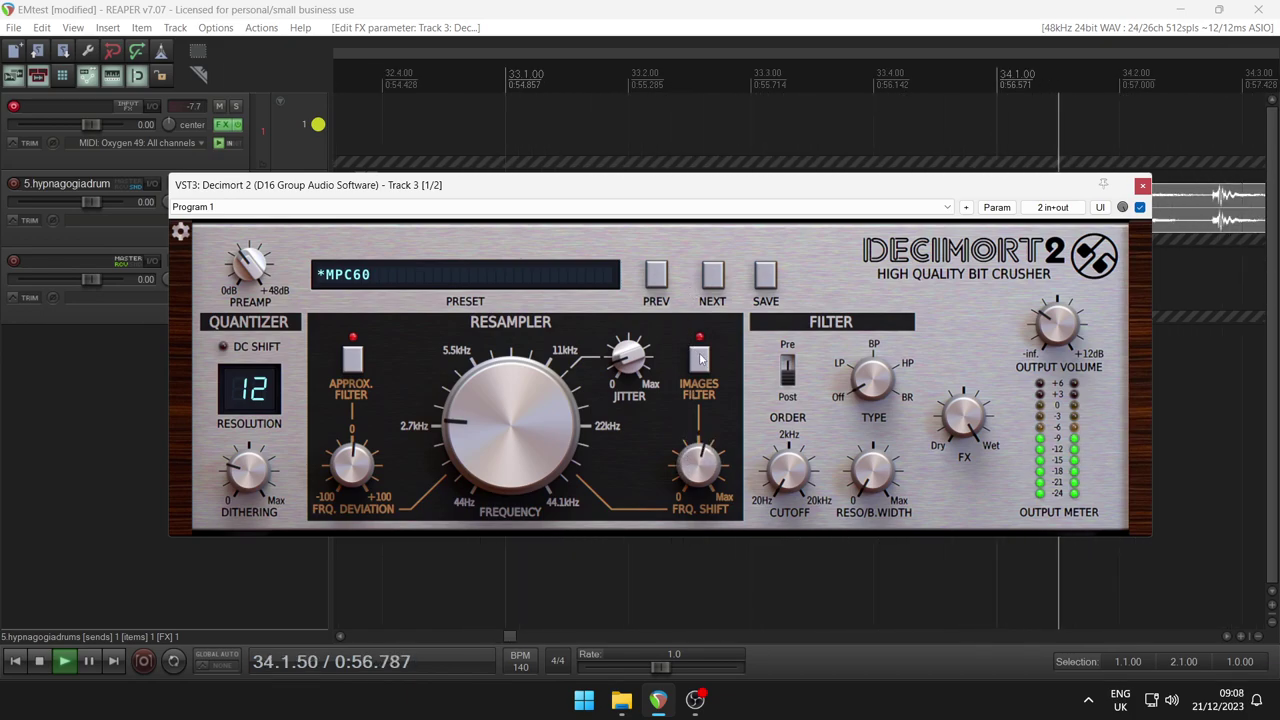
{"action": "left_click_drag", "start_coordinate": [541, 388], "coordinate": [548, 372]}
Set the resampler's frequency deviation to a negative amount and increase the jitter past its midpoint.
{"action": "left_click_drag", "start_coordinate": [354, 458], "coordinate": [360, 452]}
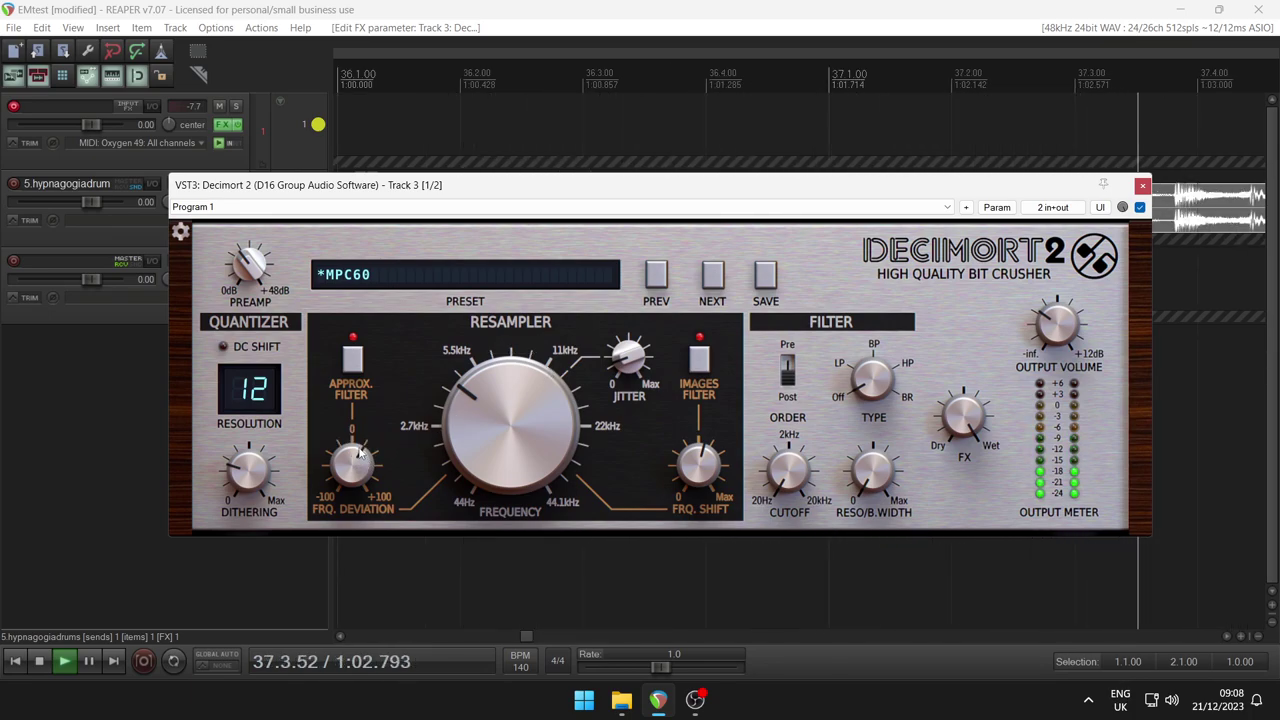
{"action": "left_click_drag", "start_coordinate": [354, 460], "coordinate": [349, 508]}
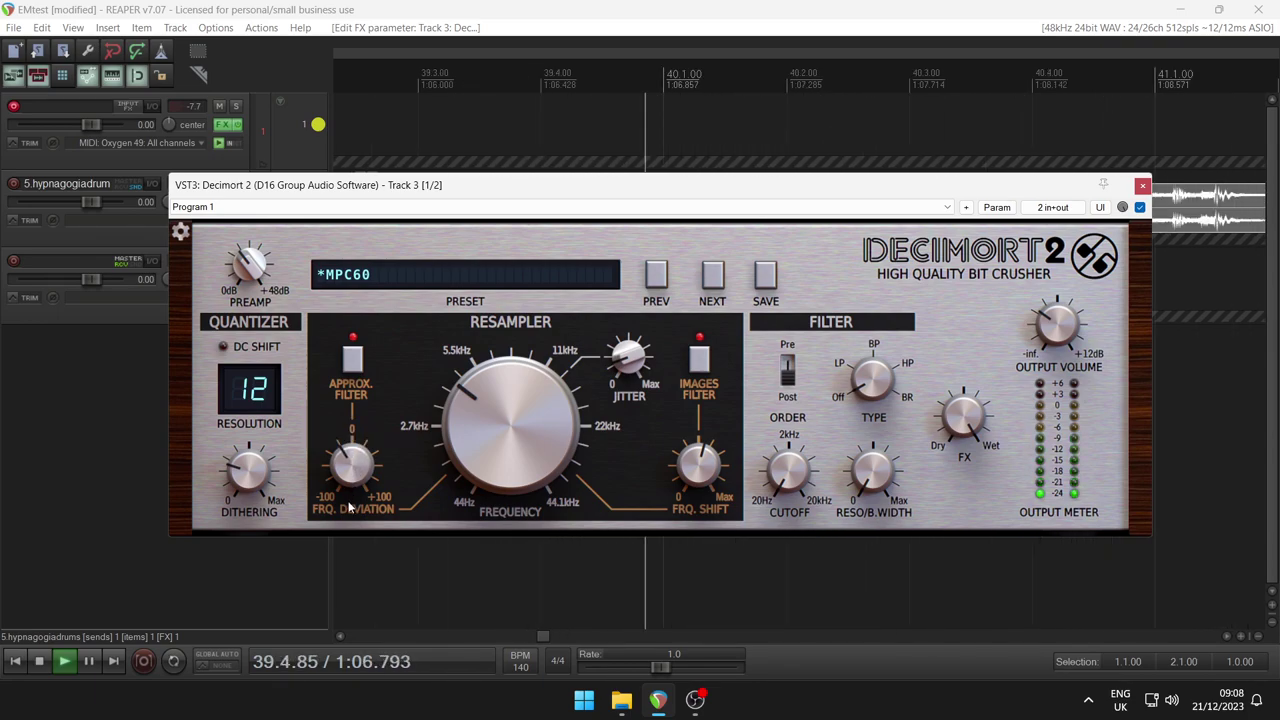
{"action": "left_click_drag", "start_coordinate": [628, 355], "coordinate": [622, 262]}
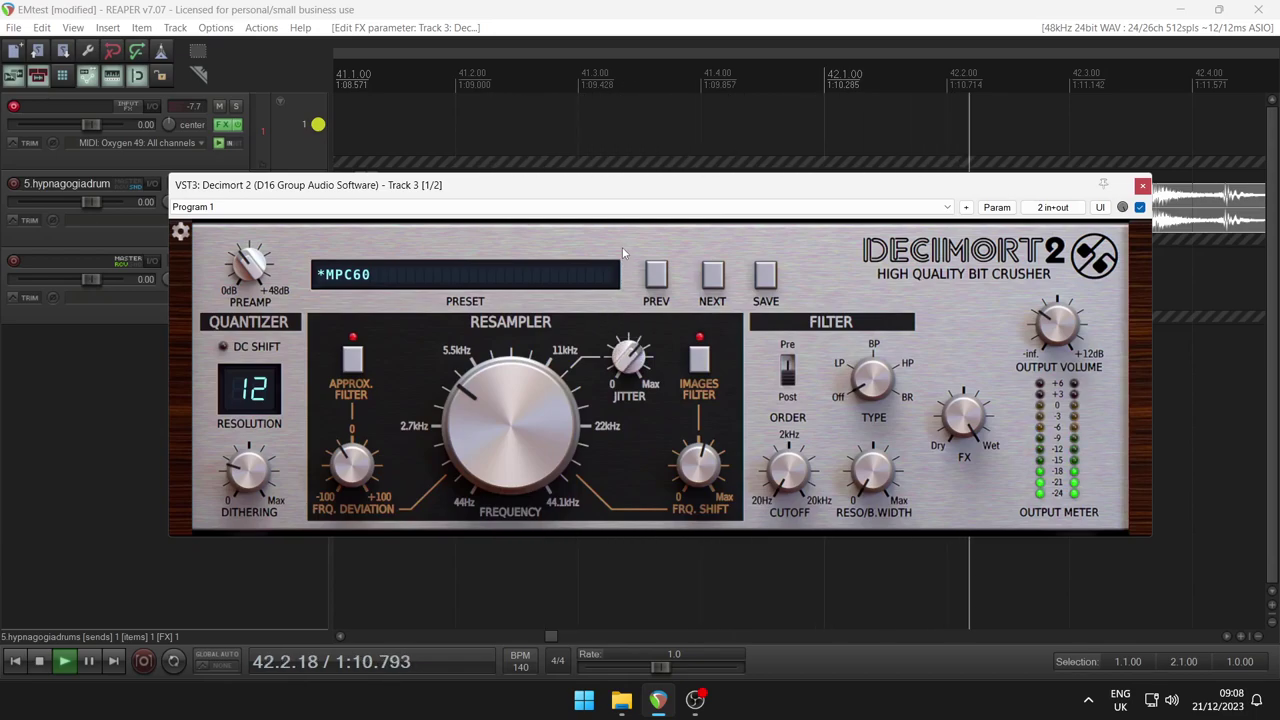
Sweep the resampler frequency up to its 44.1 kHz maximum.
{"action": "left_click_drag", "start_coordinate": [510, 420], "coordinate": [506, 335]}
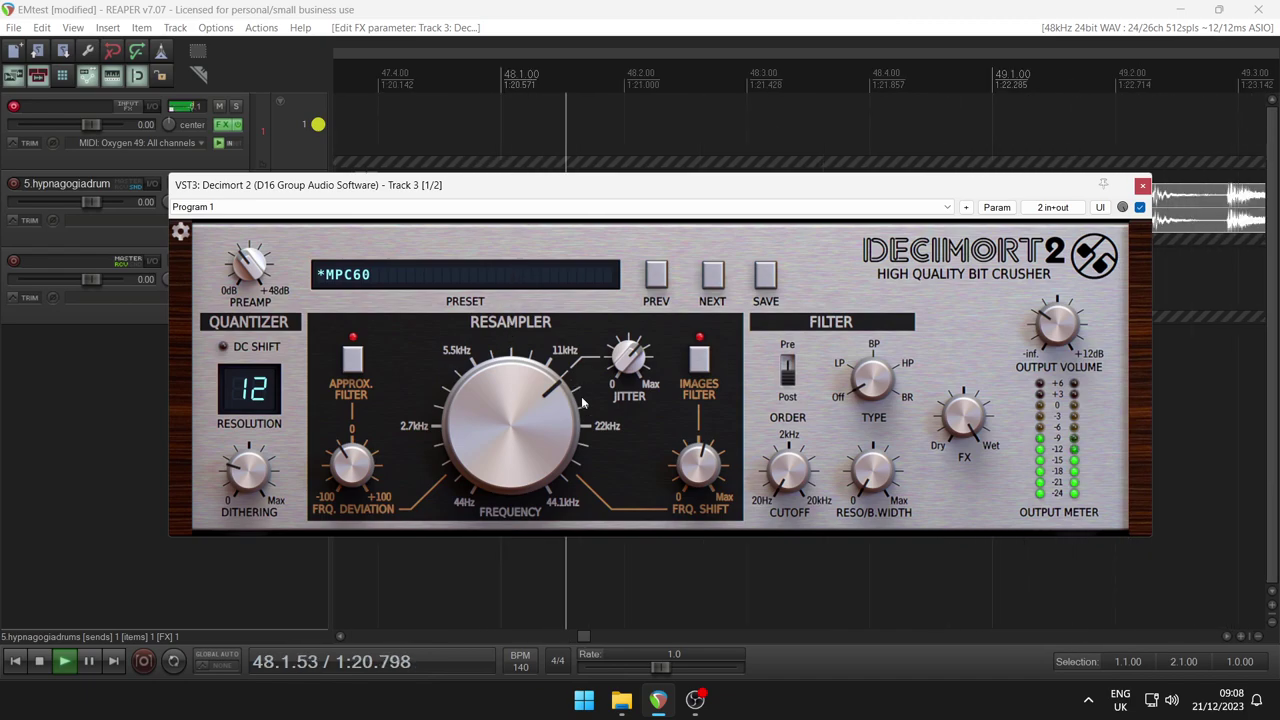
{"action": "left_click_drag", "start_coordinate": [550, 406], "coordinate": [580, 324]}
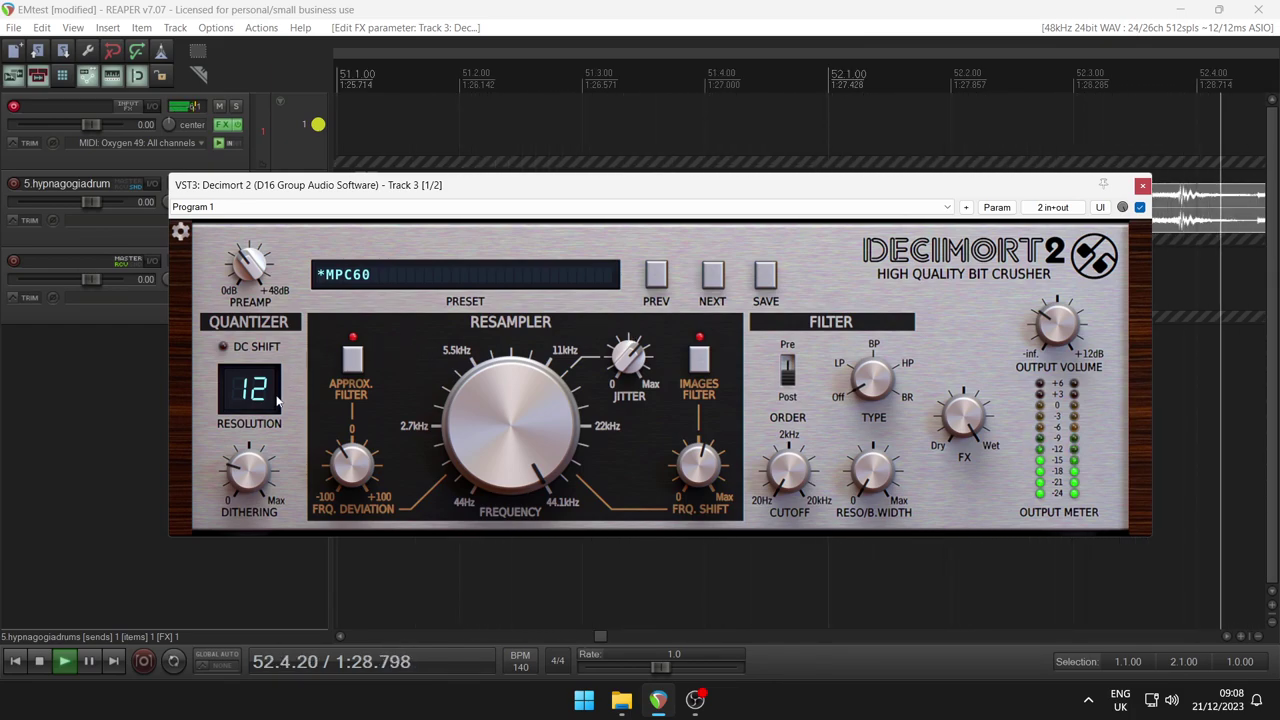
Lower the quantizer resolution to 5 and reduce the resampler frequency to between 22 and 44.1 kHz.
{"action": "left_click_drag", "start_coordinate": [279, 393], "coordinate": [253, 497]}
{"action": "scroll", "coordinate": [269, 371], "scroll_direction": "up", "scroll_amount": 1}
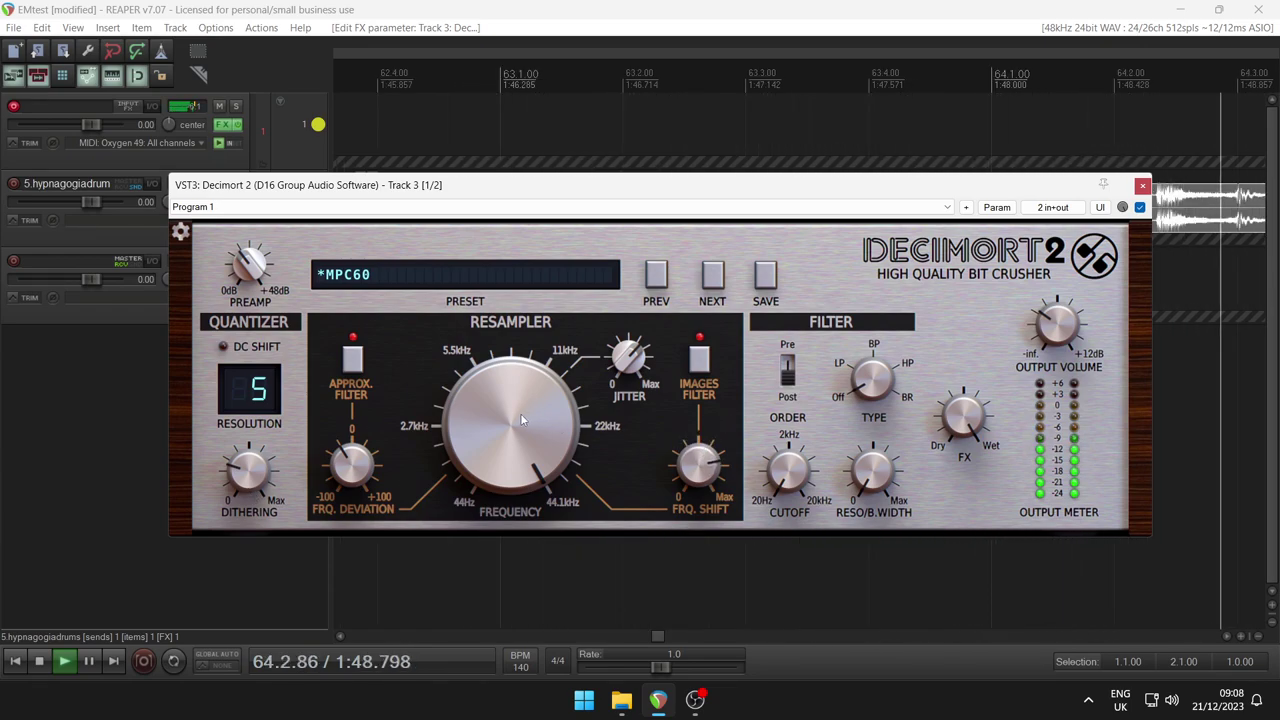
{"action": "left_click_drag", "start_coordinate": [520, 413], "coordinate": [516, 446]}
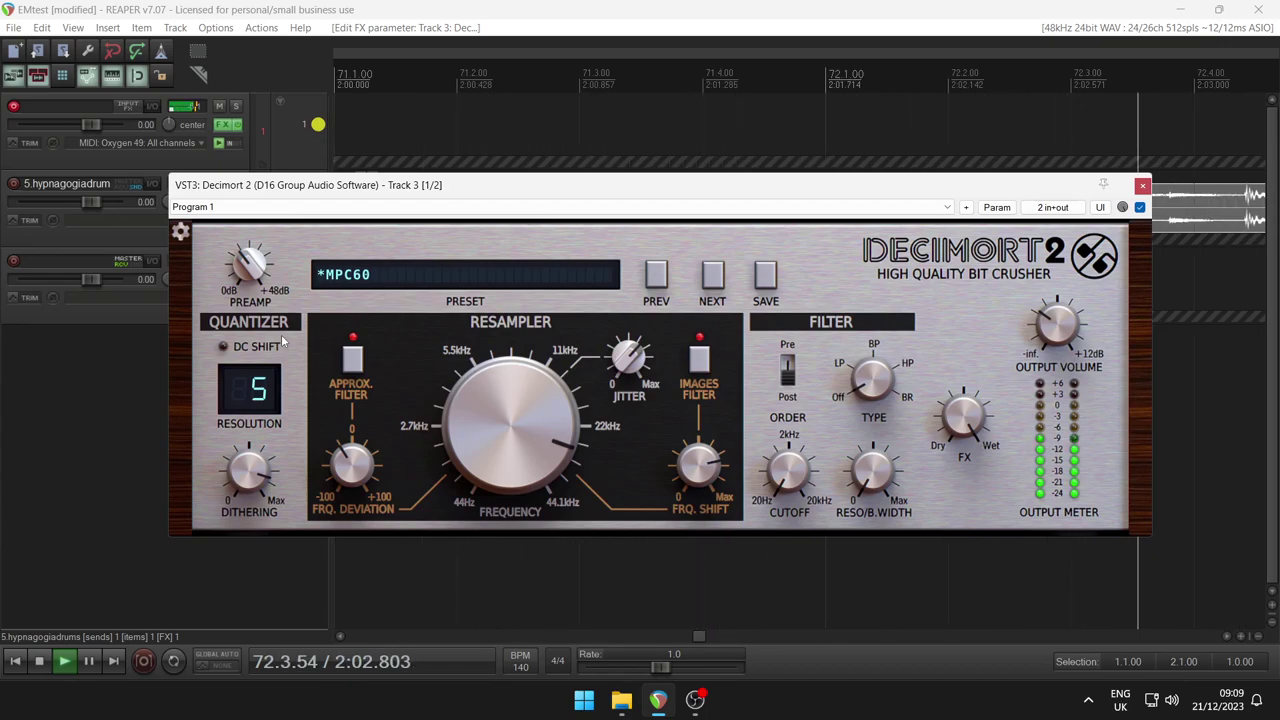
Push the preamp gain well past its midpoint and trim the output volume down to compensate.
{"action": "left_click_drag", "start_coordinate": [253, 270], "coordinate": [253, 229]}
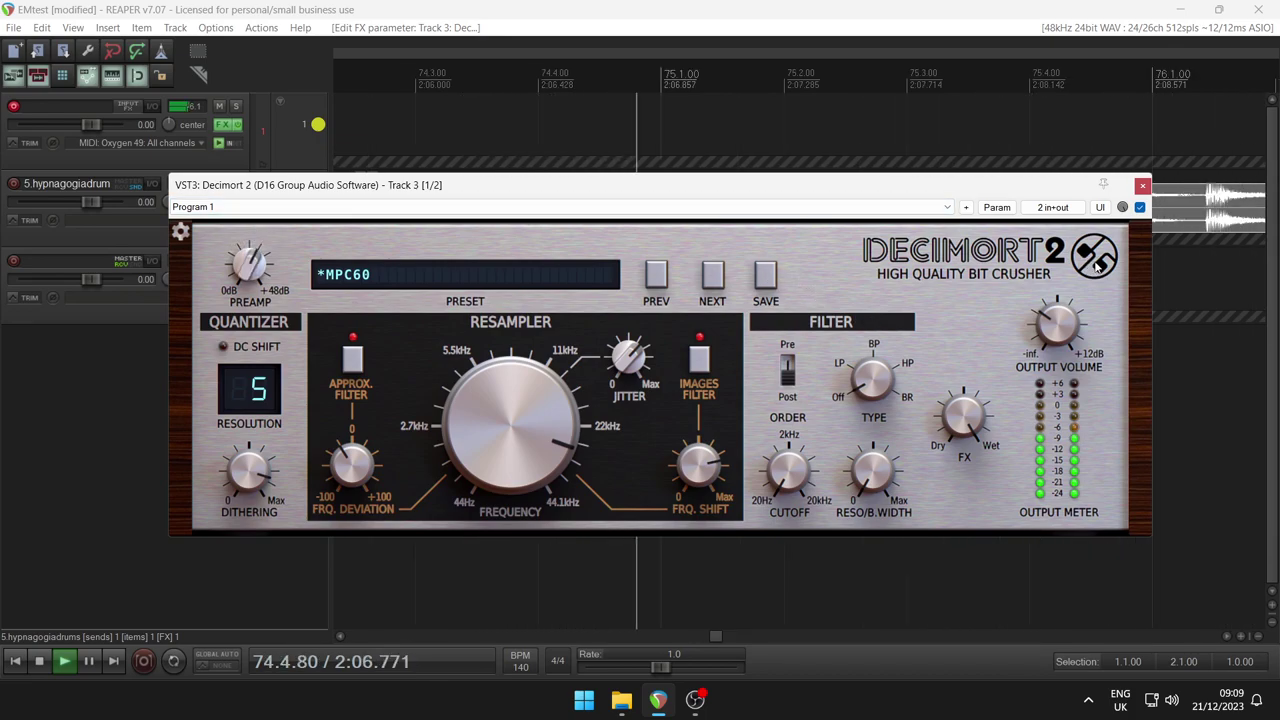
{"action": "left_click_drag", "start_coordinate": [1077, 312], "coordinate": [1073, 323]}
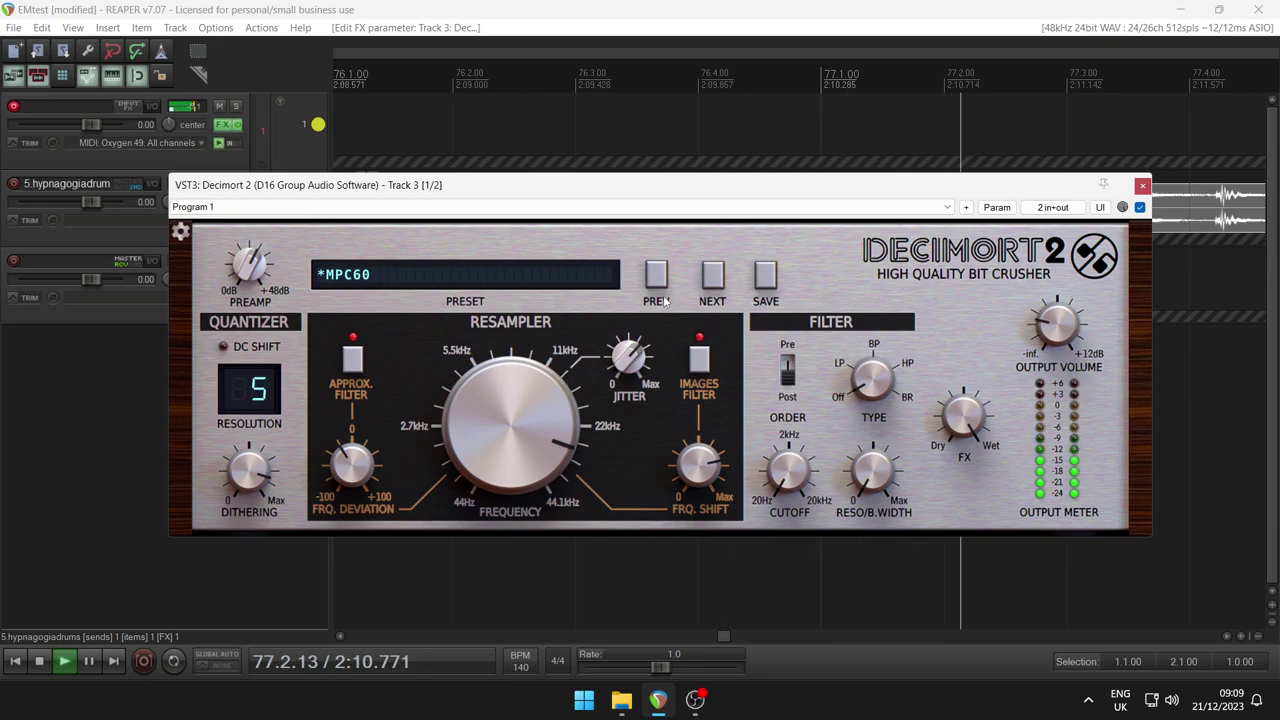
{"action": "left_click_drag", "start_coordinate": [248, 262], "coordinate": [246, 226]}
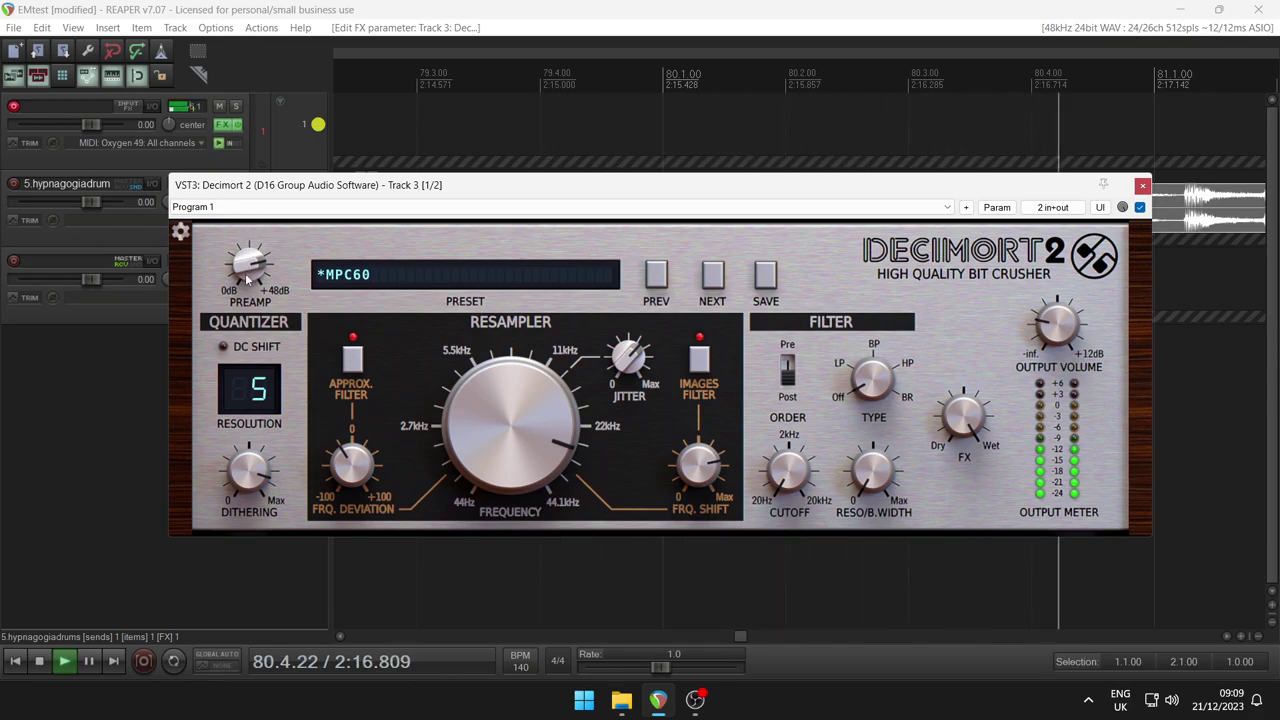
Switch DC Shift on and raise the quantizer resolution to 16 while driving the preamp harder.
{"action": "left_click_drag", "start_coordinate": [256, 369], "coordinate": [258, 383]}
{"action": "left_click", "coordinate": [224, 347]}
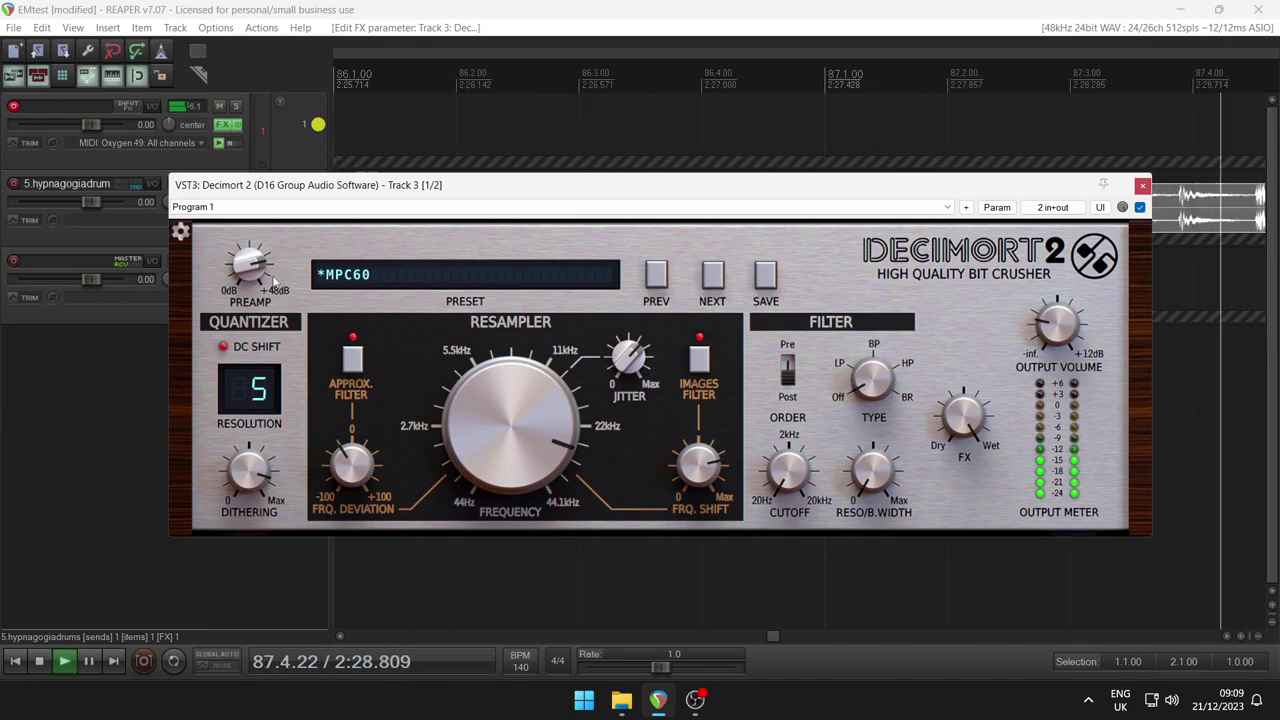
{"action": "mouse_move", "coordinate": [255, 253]}
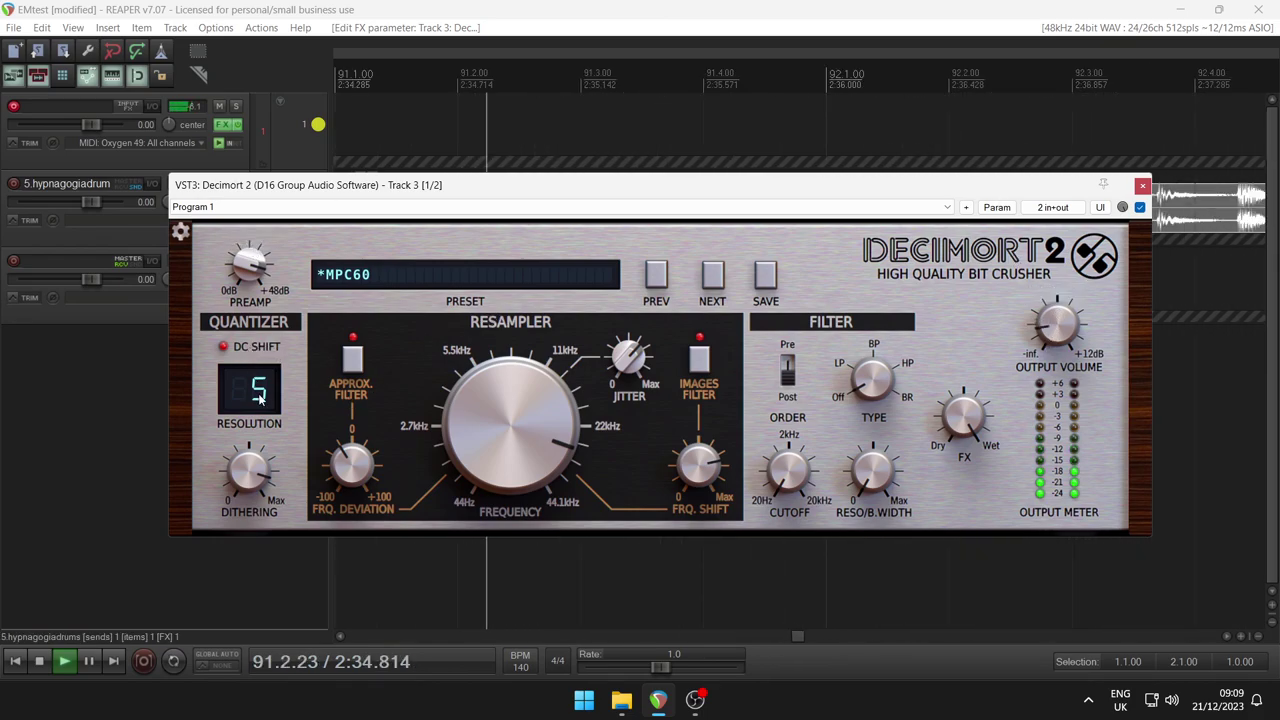
{"action": "left_click_drag", "start_coordinate": [258, 397], "coordinate": [290, 312]}
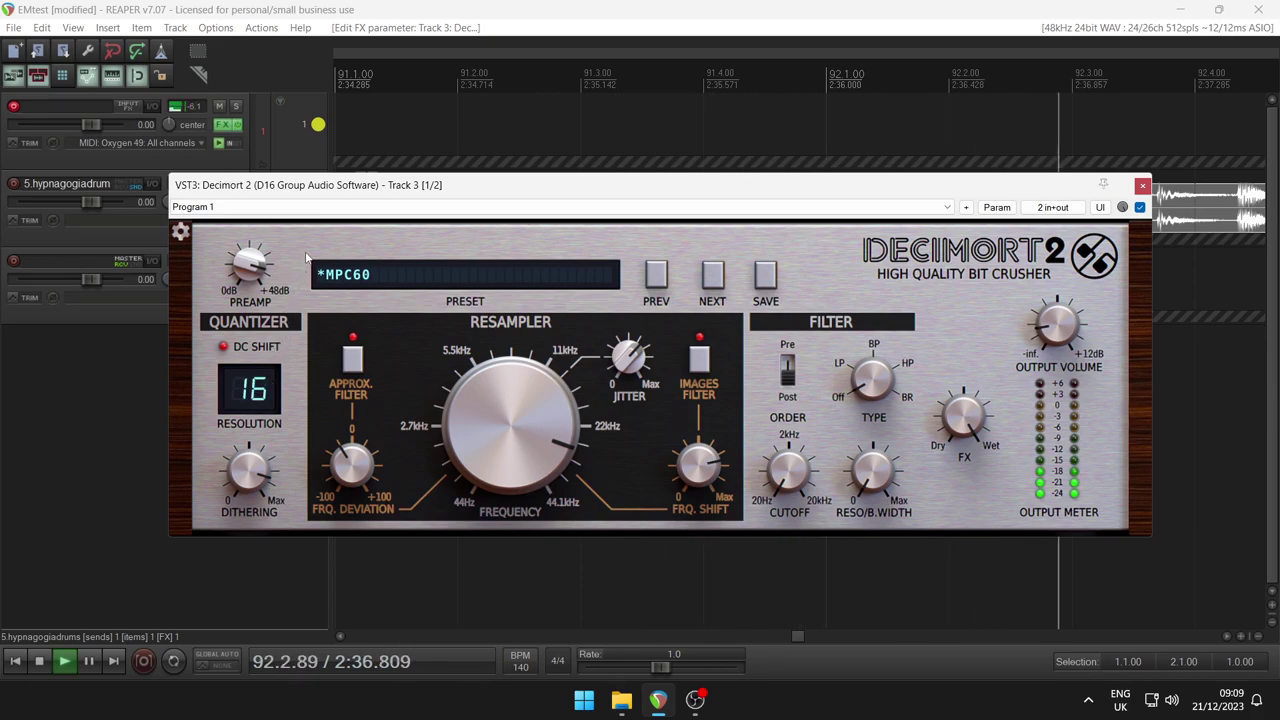
Return the resampler frequency to 44.1 kHz and reduce the preamp gain to about +16.8 dB, raising the output volume to compensate.
{"action": "left_click_drag", "start_coordinate": [535, 377], "coordinate": [562, 300]}
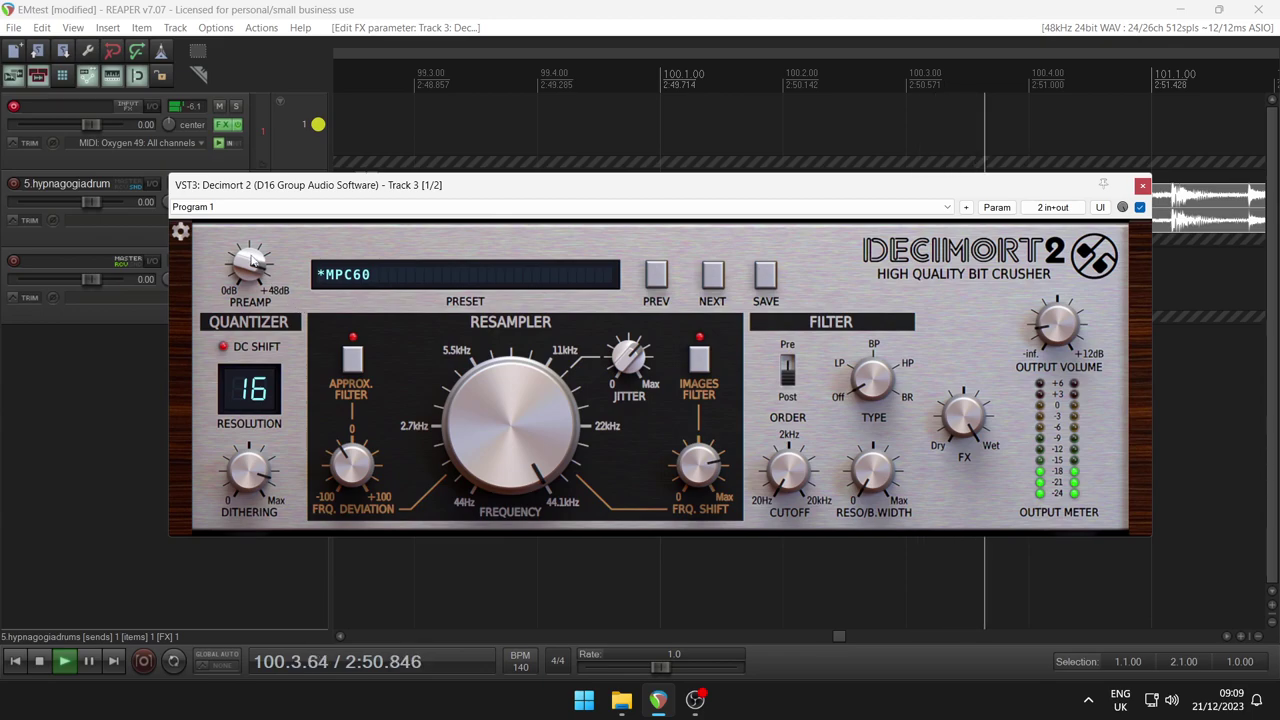
{"action": "mouse_move", "coordinate": [246, 277]}
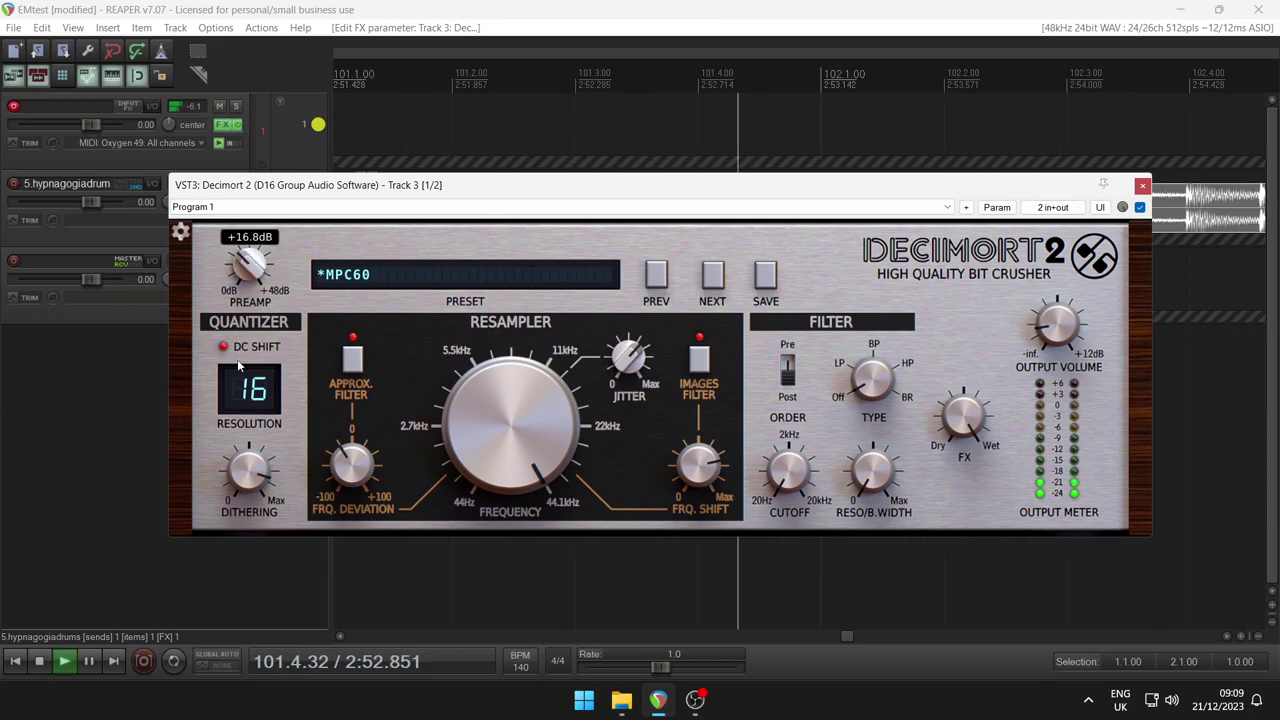
{"action": "mouse_move", "coordinate": [1060, 284]}
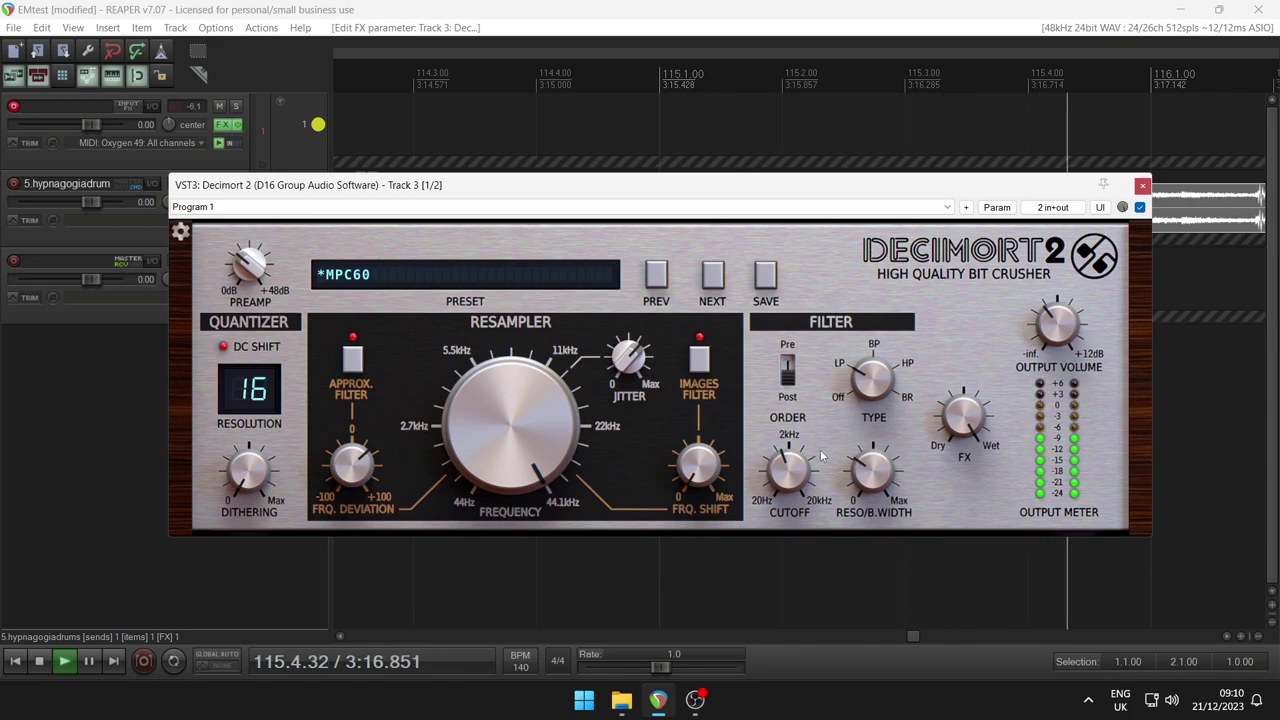
Lower the filter cutoff below 2 kHz and drop the resampler frequency to between 11 and 22 kHz.
{"action": "mouse_move", "coordinate": [797, 453]}
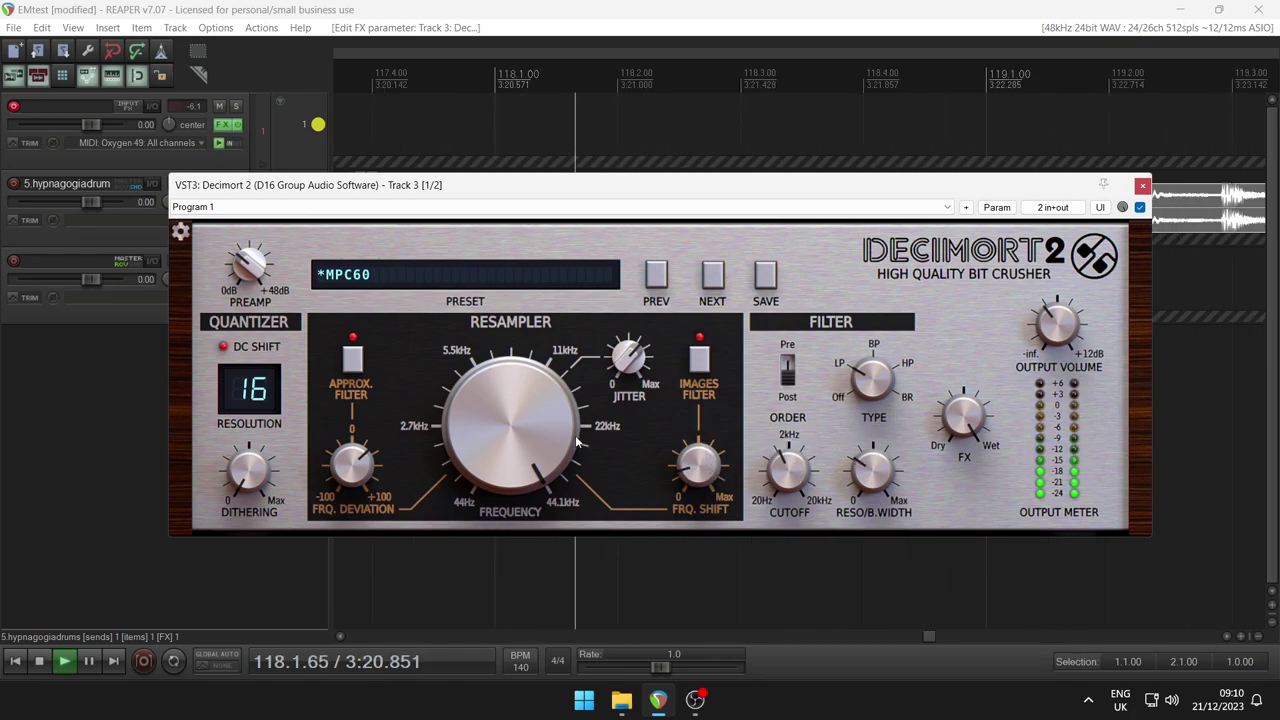
{"action": "left_click_drag", "start_coordinate": [547, 430], "coordinate": [517, 508]}
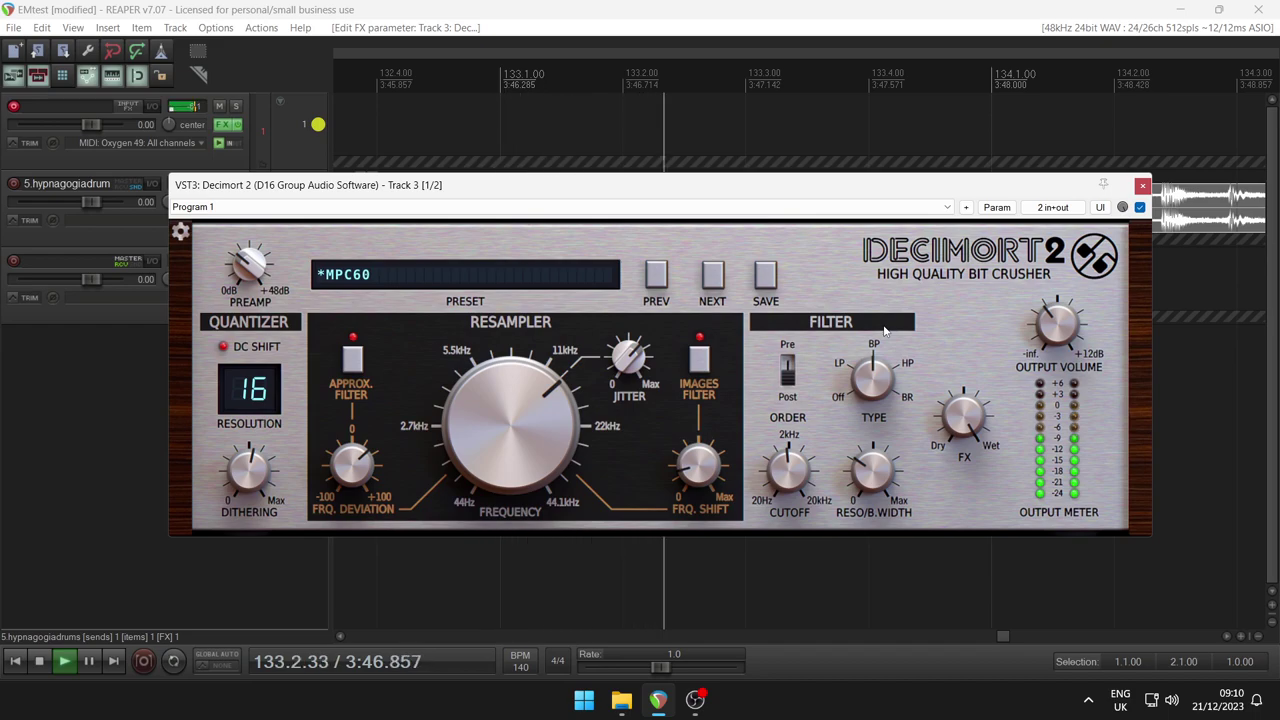
Set the filter to the LP type in Pre order and increase its resonance.
{"action": "scroll", "coordinate": [789, 487], "scroll_direction": "down", "scroll_amount": 3}
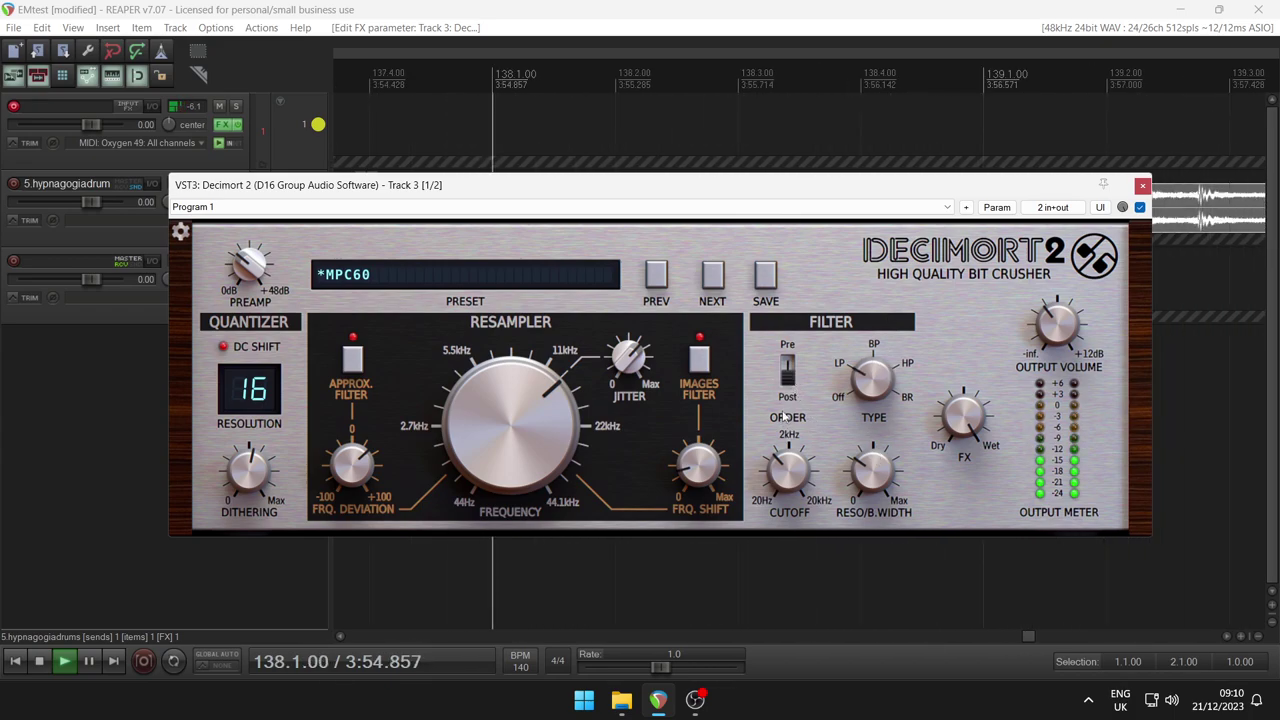
{"action": "left_click", "coordinate": [786, 369]}
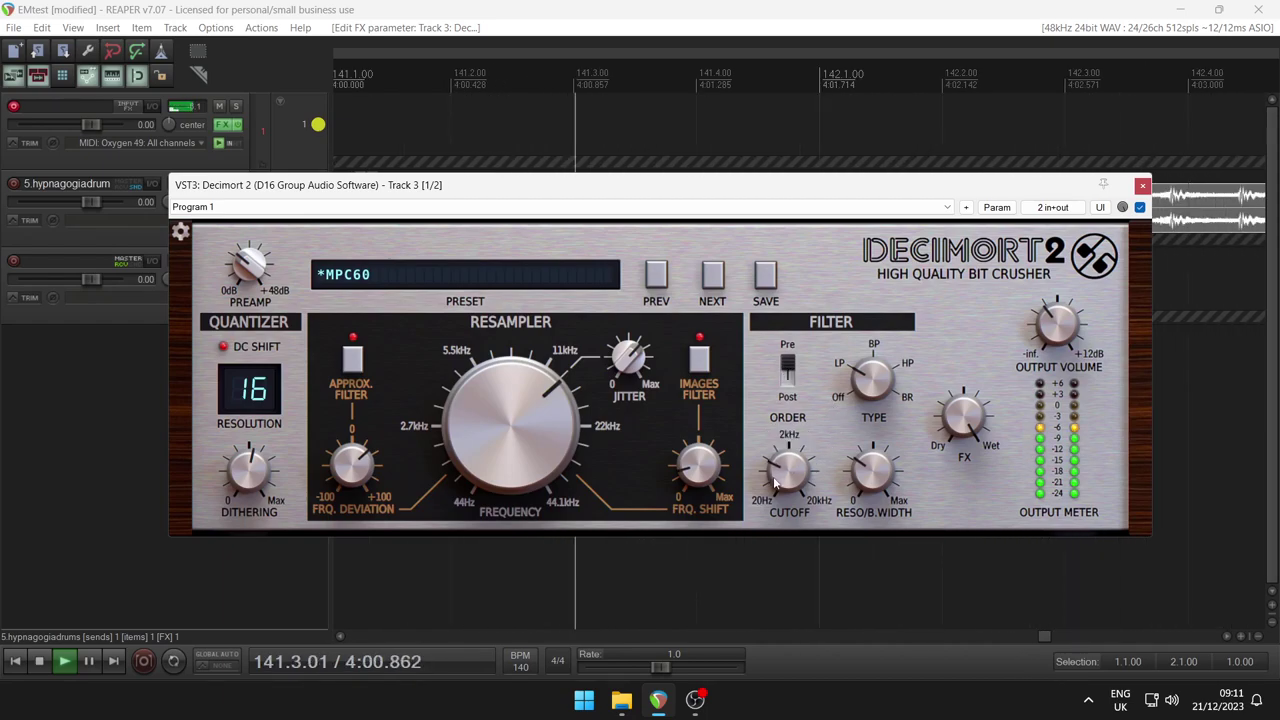
{"action": "left_click_drag", "start_coordinate": [866, 465], "coordinate": [864, 432]}
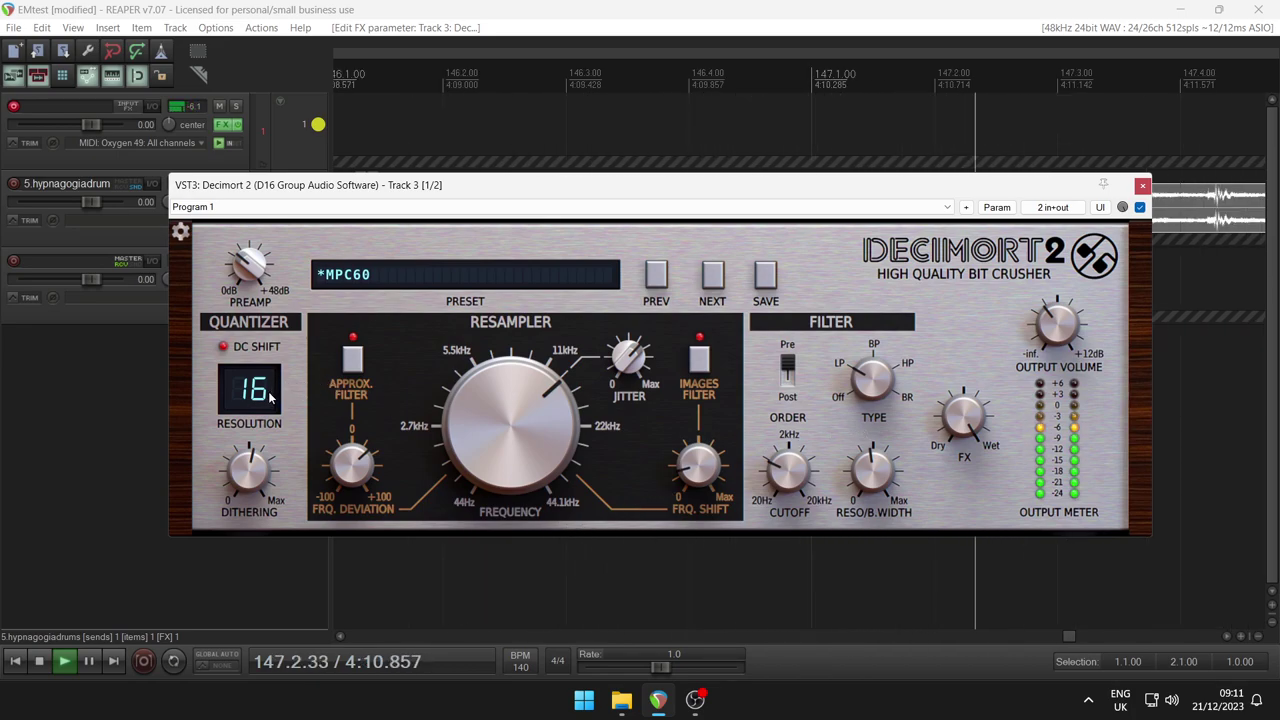
Lower the quantizer resolution through 12 and 10 to 5, and reduce the resampler frequency to just below 5.5 kHz.
{"action": "left_click_drag", "start_coordinate": [272, 392], "coordinate": [248, 440]}
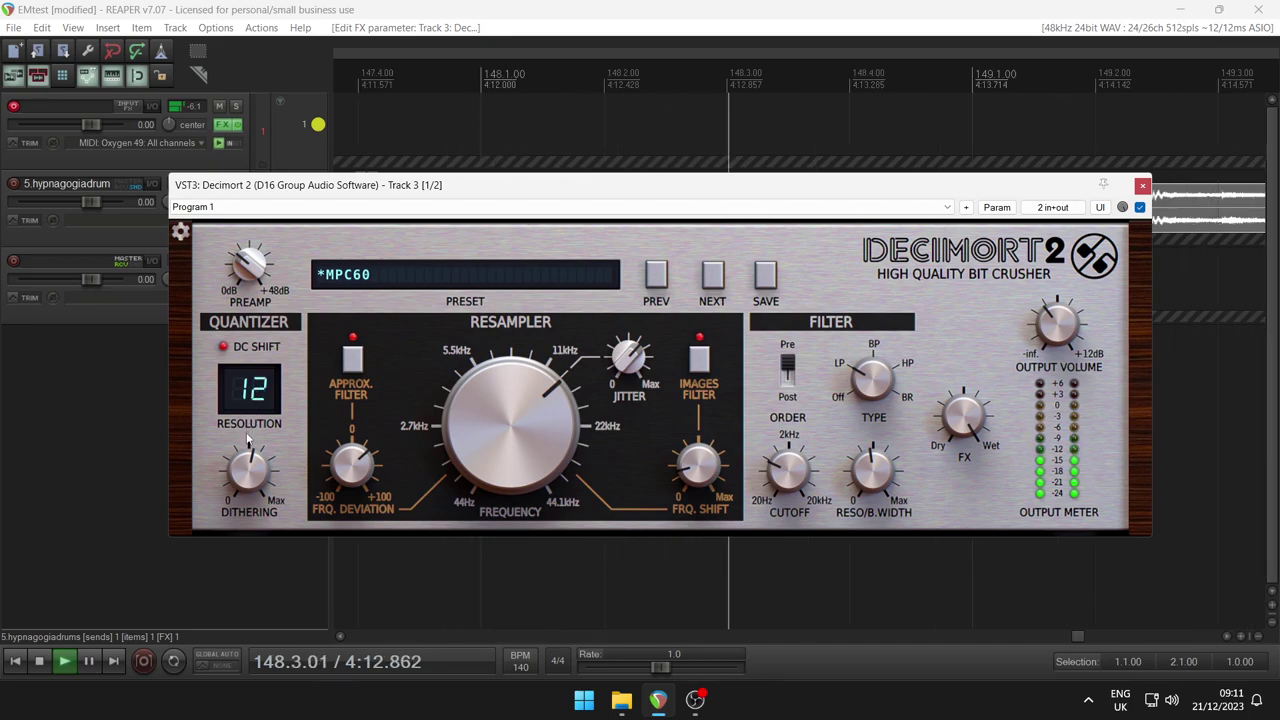
{"action": "scroll", "coordinate": [253, 393], "scroll_direction": "down", "scroll_amount": 3}
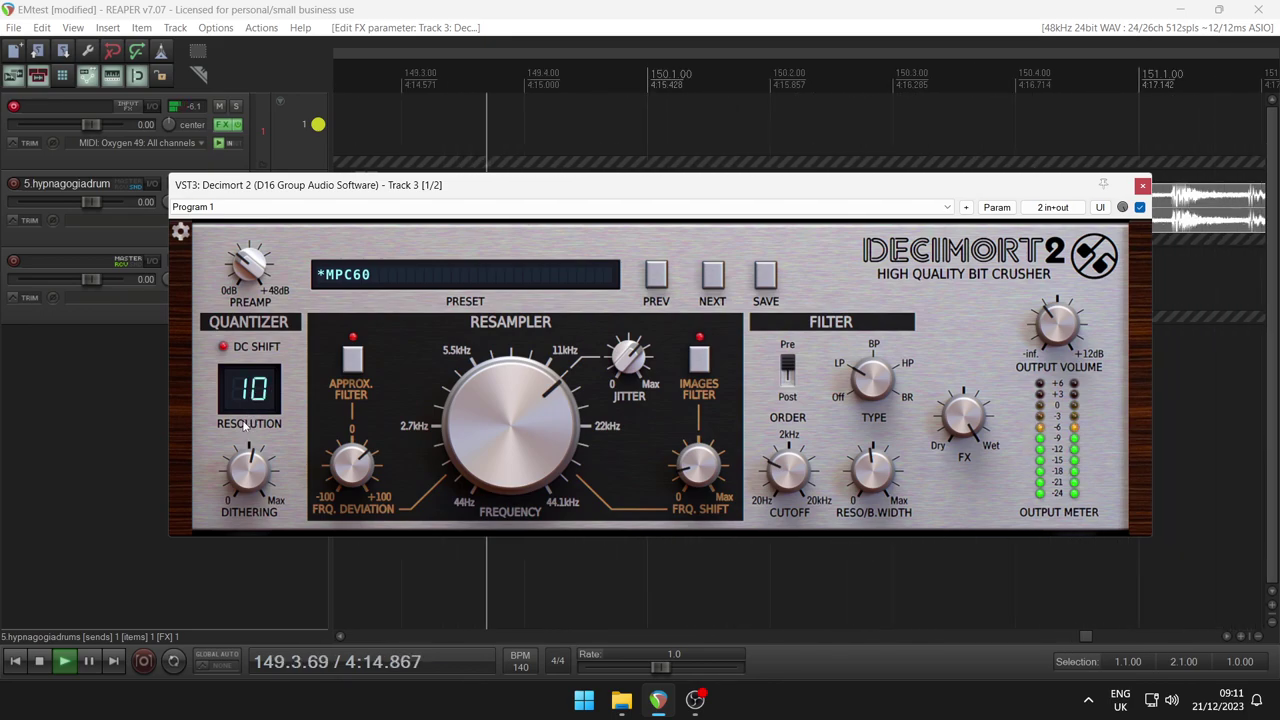
{"action": "left_click_drag", "start_coordinate": [260, 403], "coordinate": [252, 418]}
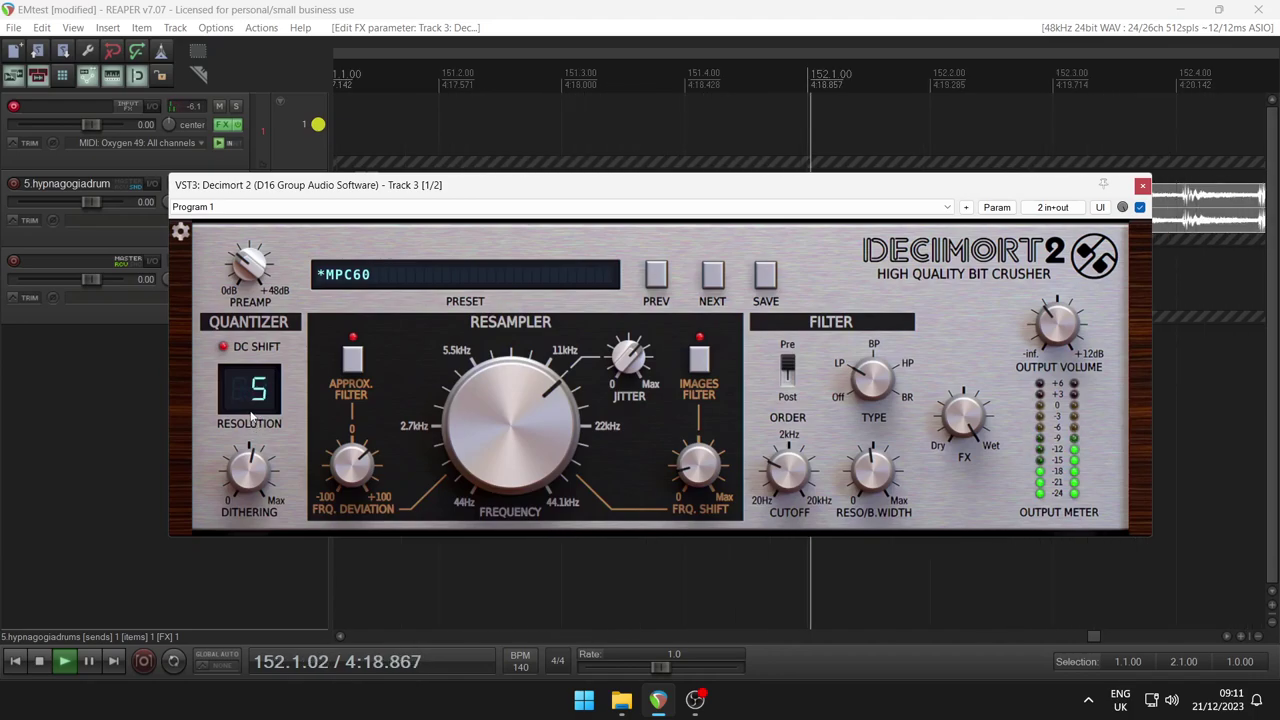
{"action": "left_click_drag", "start_coordinate": [459, 432], "coordinate": [447, 480]}
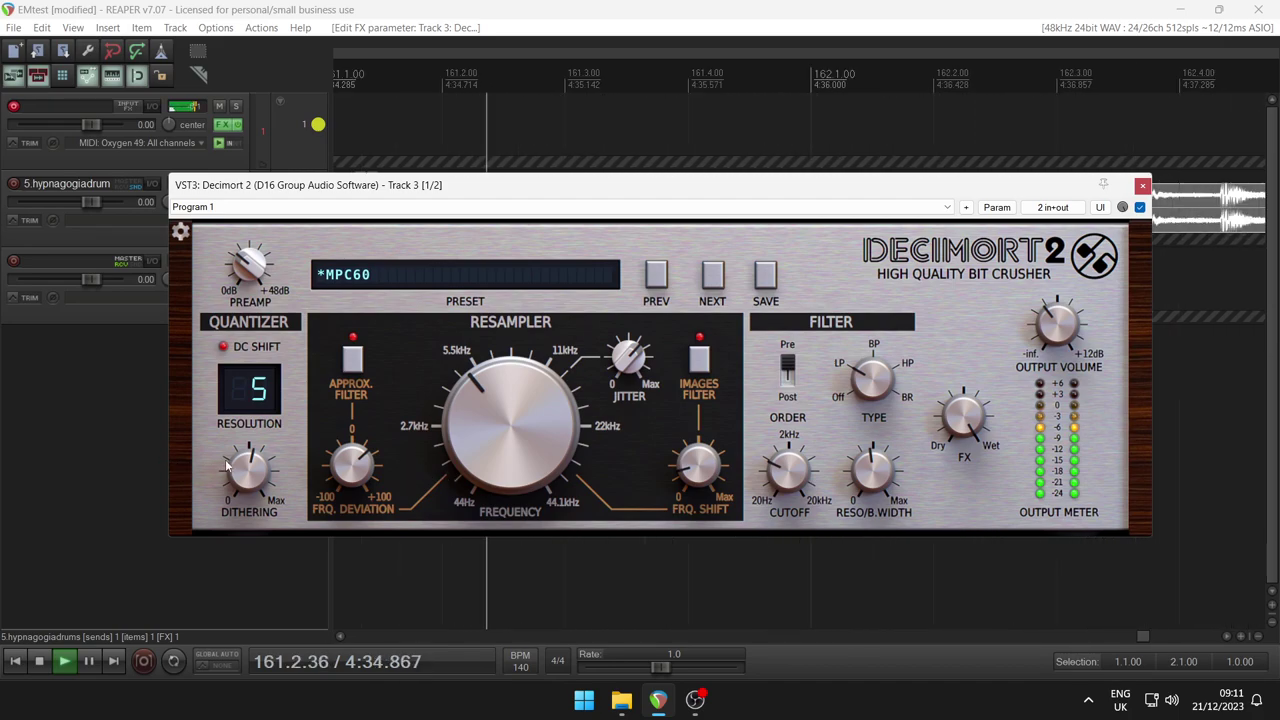
Lower the resampler frequency to between 44 Hz and 2.7 kHz and raise the quantizer's dithering to 73%.
{"action": "mouse_move", "coordinate": [245, 481]}
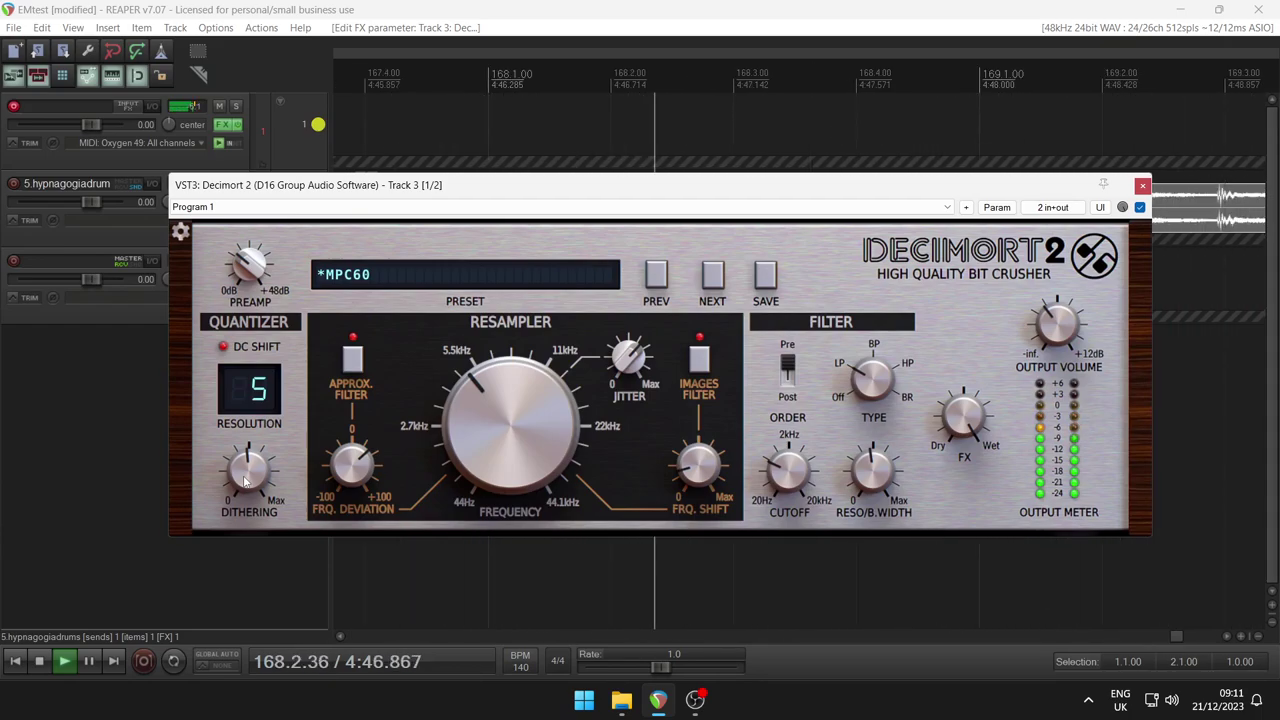
{"action": "left_click_drag", "start_coordinate": [539, 414], "coordinate": [529, 475]}
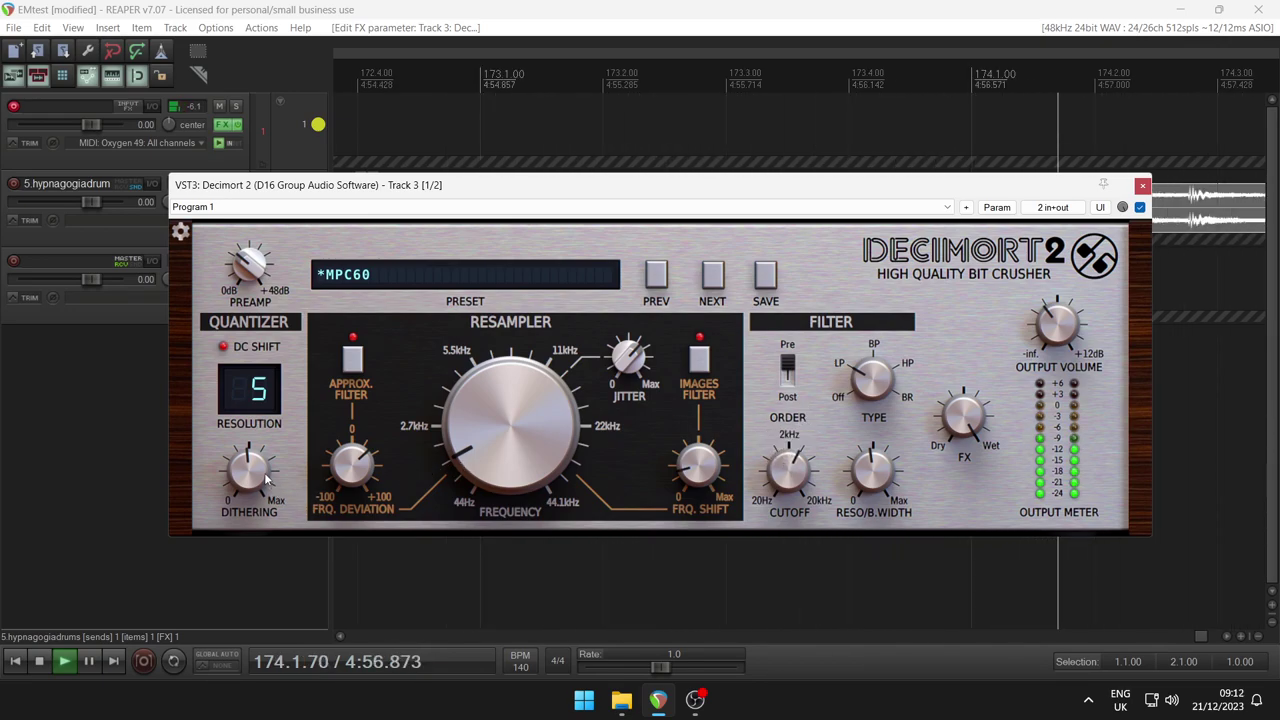
{"action": "left_click_drag", "start_coordinate": [265, 480], "coordinate": [266, 440]}
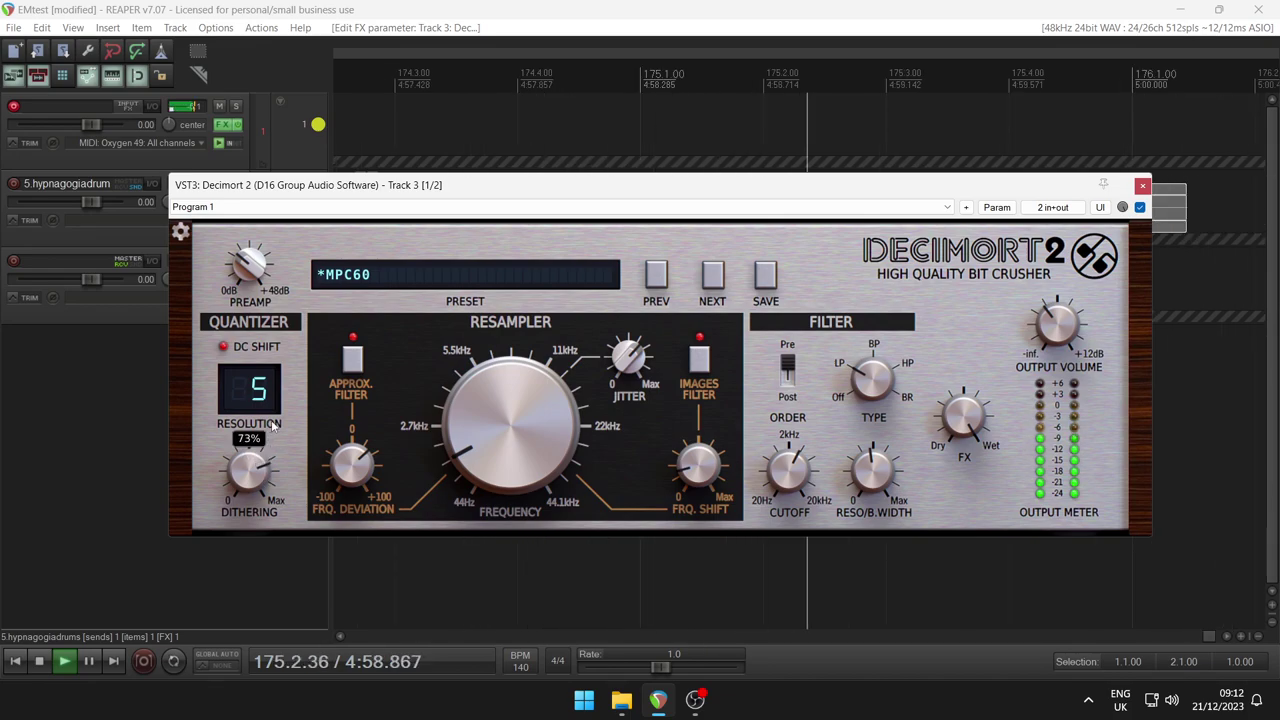
Restart playback from the beginning of the track and load the Bypass preset in Decimort 2.
{"action": "key", "text": "space"}
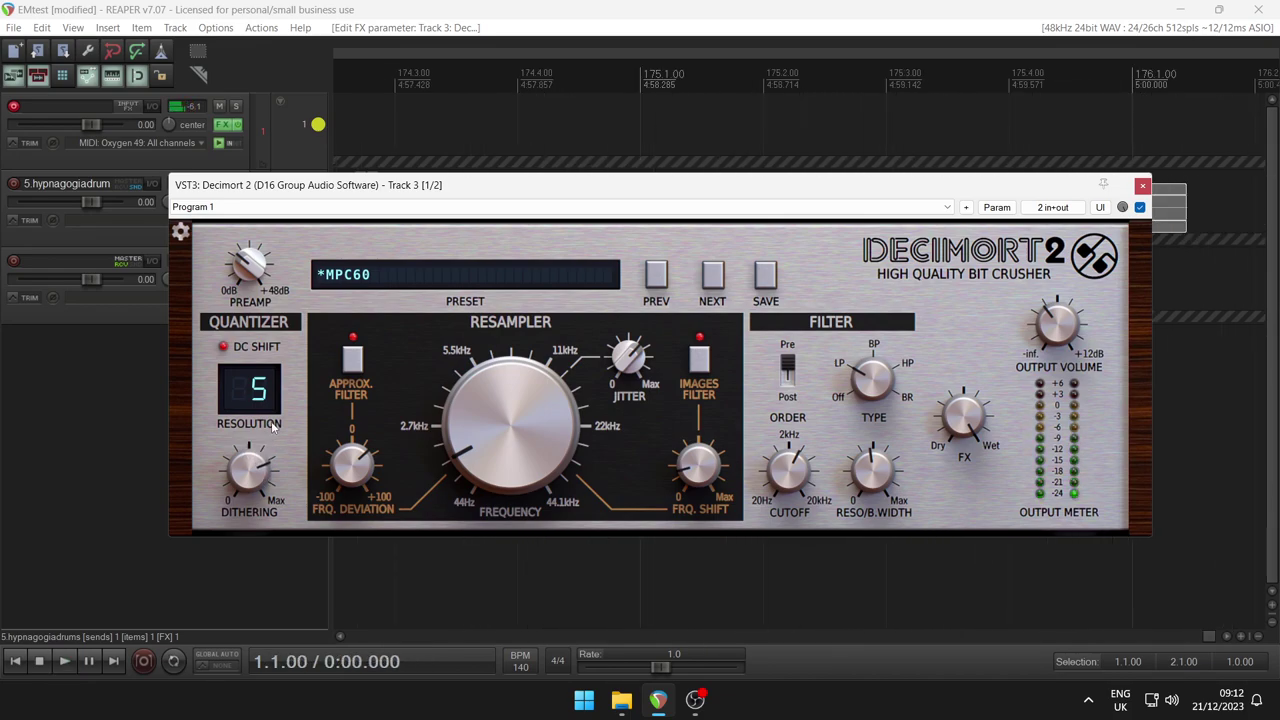
{"action": "key", "text": "space"}
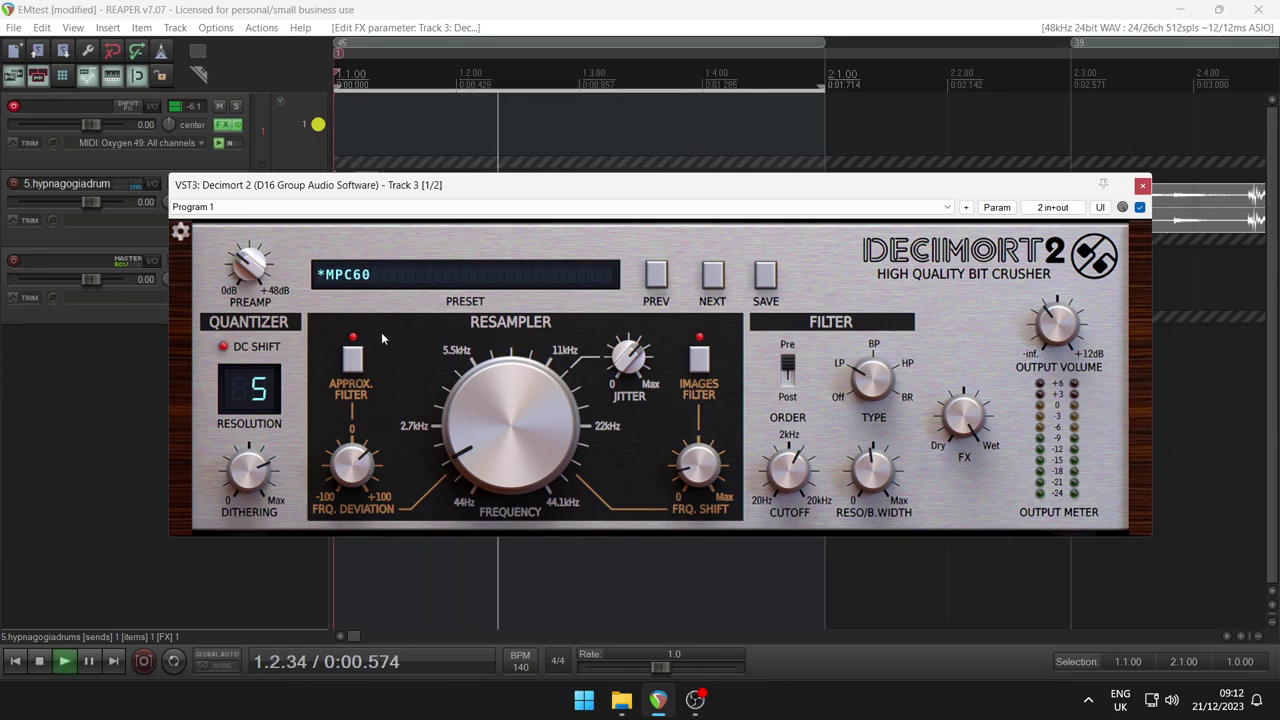
{"action": "left_click", "coordinate": [523, 274]}
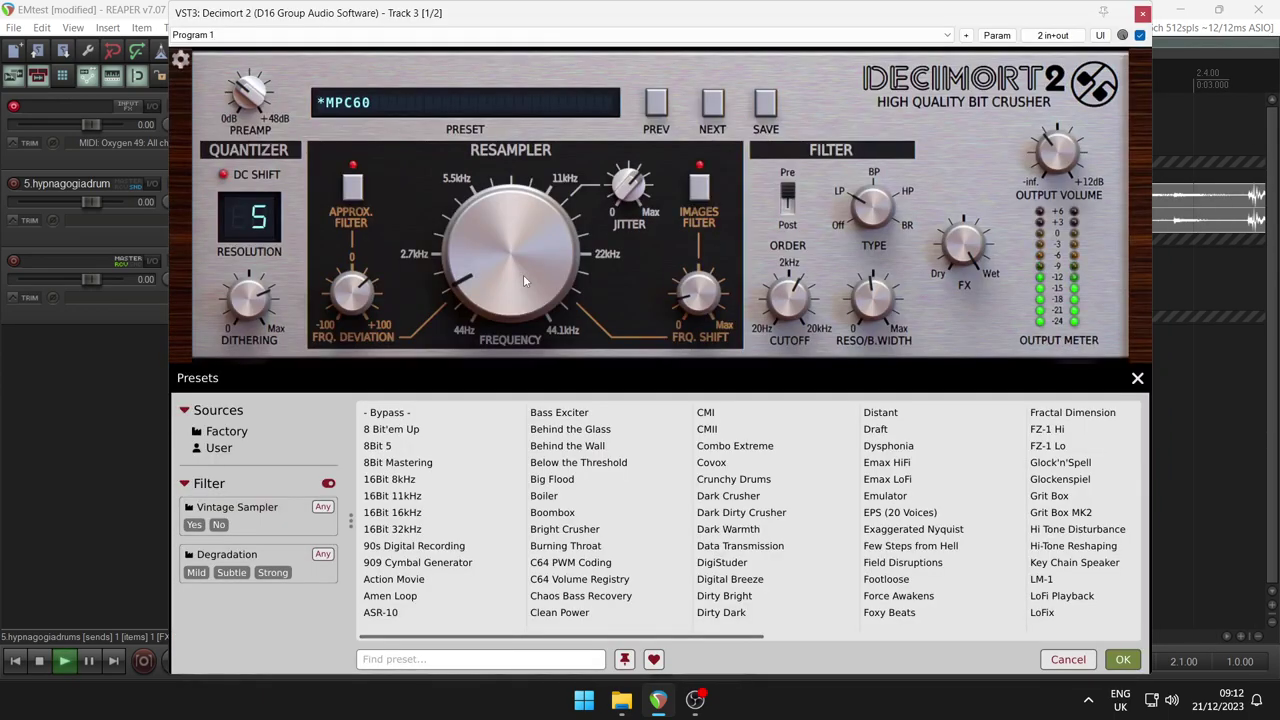
{"action": "left_click", "coordinate": [393, 428]}
{"action": "left_click", "coordinate": [396, 413]}
Load the 8Bit 5 preset from the preset browser while the drums play.
{"action": "left_click", "coordinate": [462, 104]}
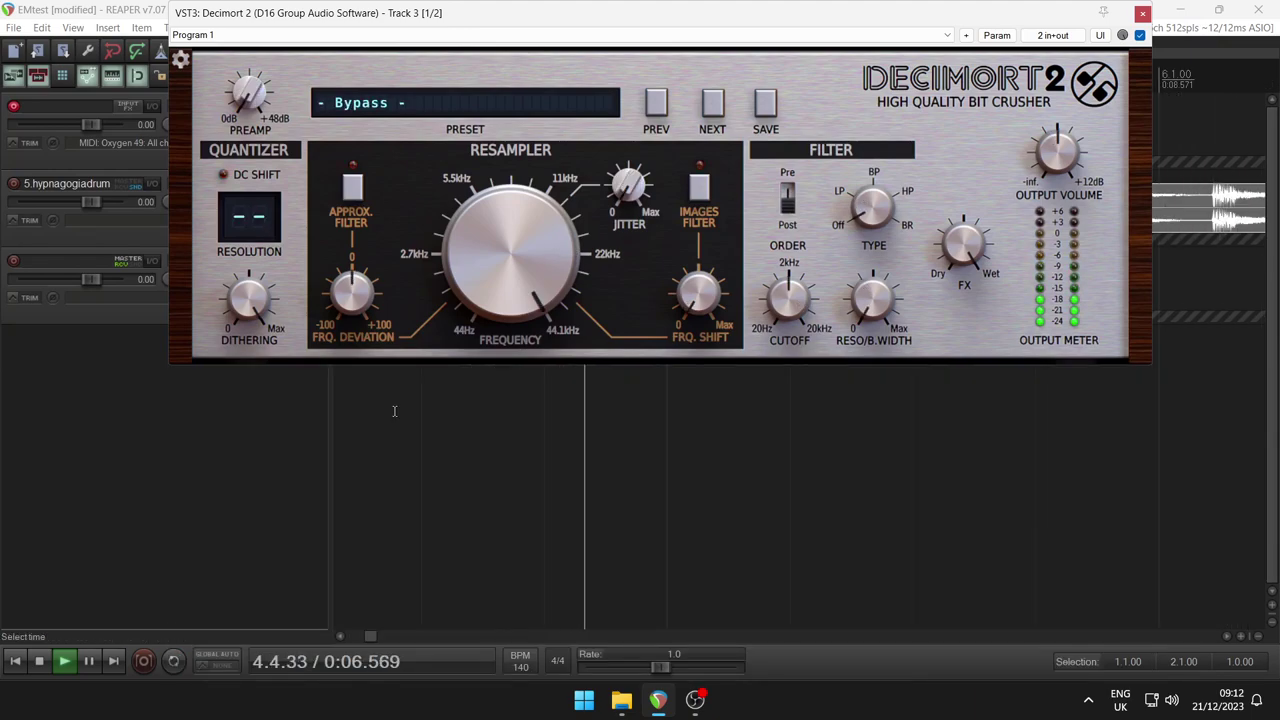
{"action": "left_click", "coordinate": [462, 102]}
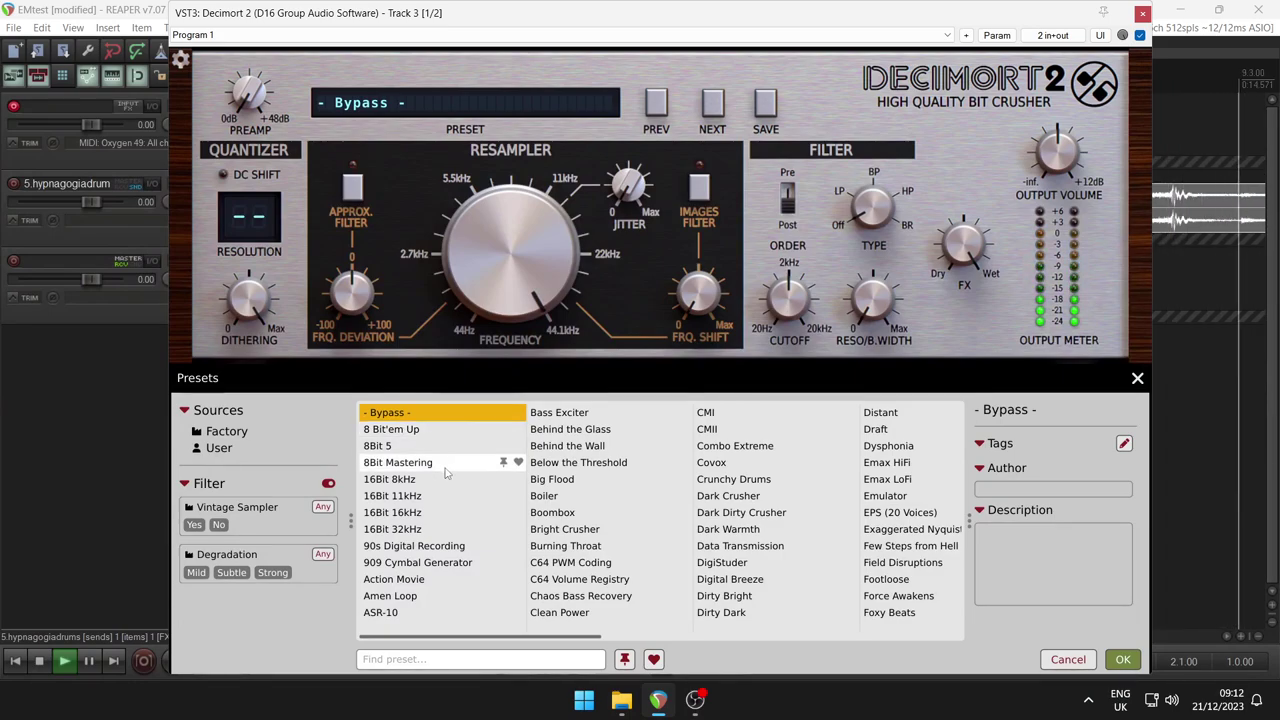
{"action": "left_click", "coordinate": [403, 447]}
{"action": "double_click", "coordinate": [403, 447]}
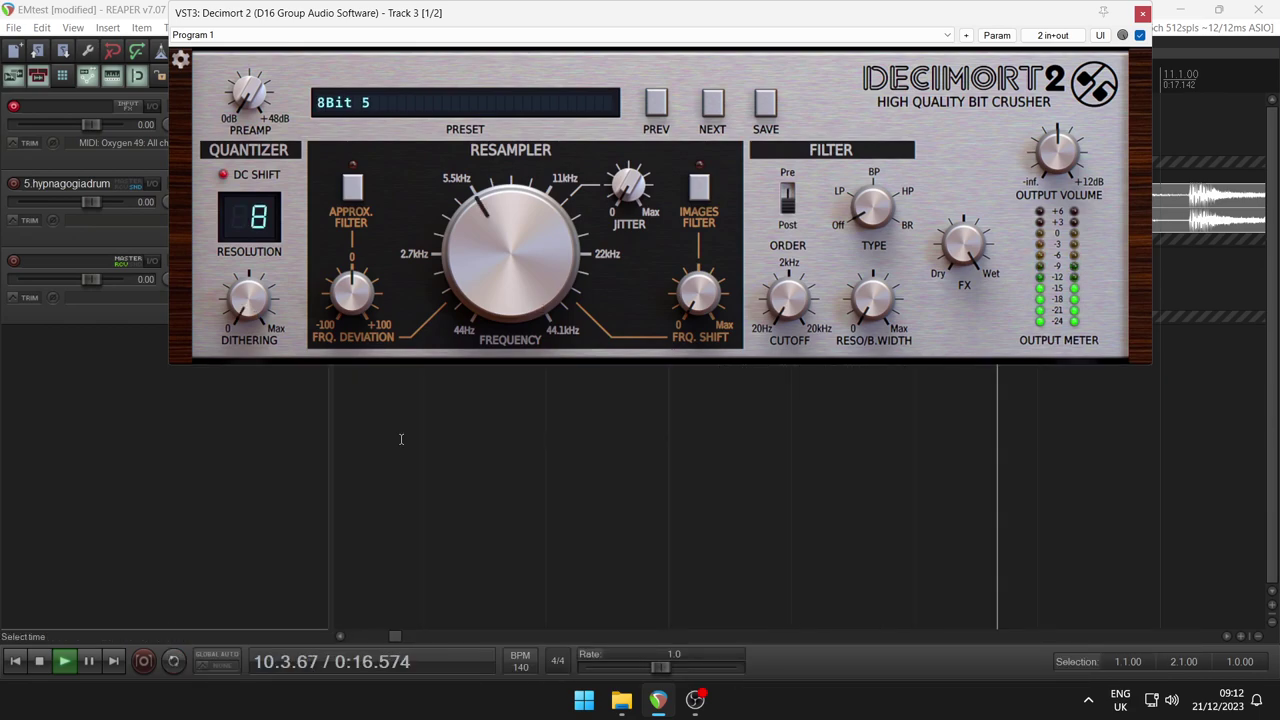
Audition the 8Bit Mastering, 16Bit 8kHz, 16Bit 32kHz and 909 Cymbal Generator presets on the drum track.
{"action": "left_click", "coordinate": [489, 113]}
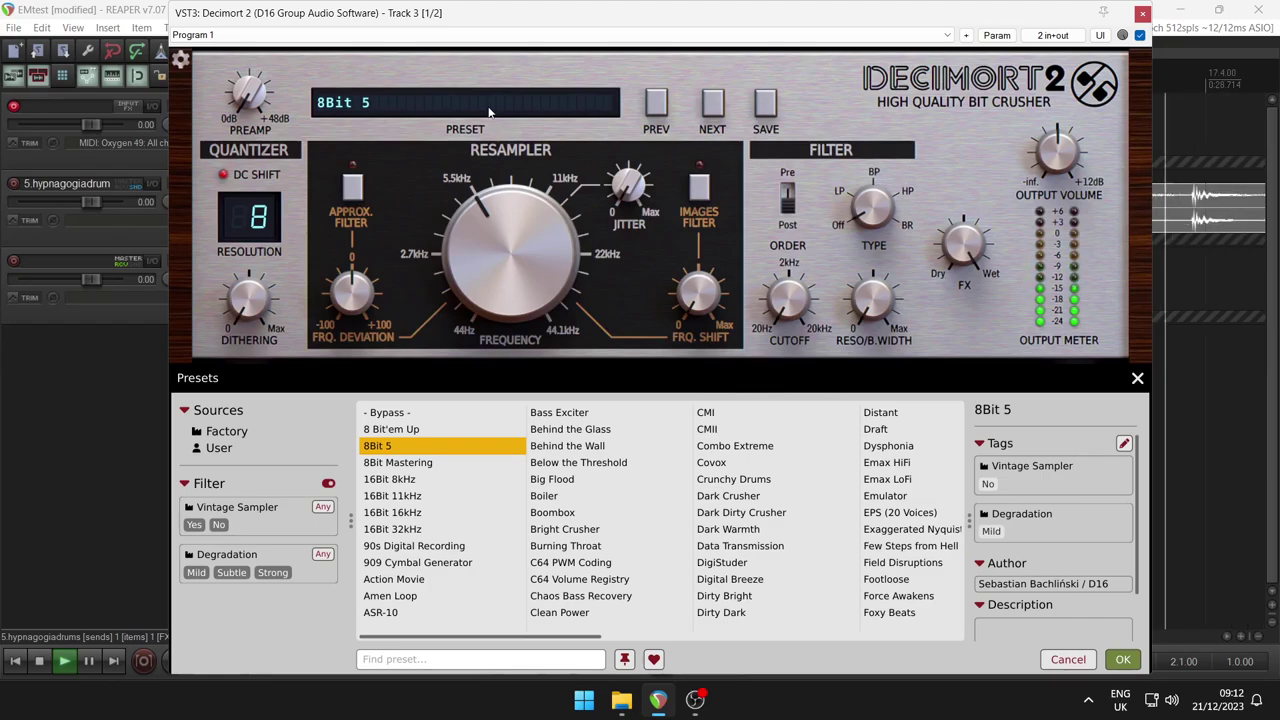
{"action": "left_click", "coordinate": [414, 463]}
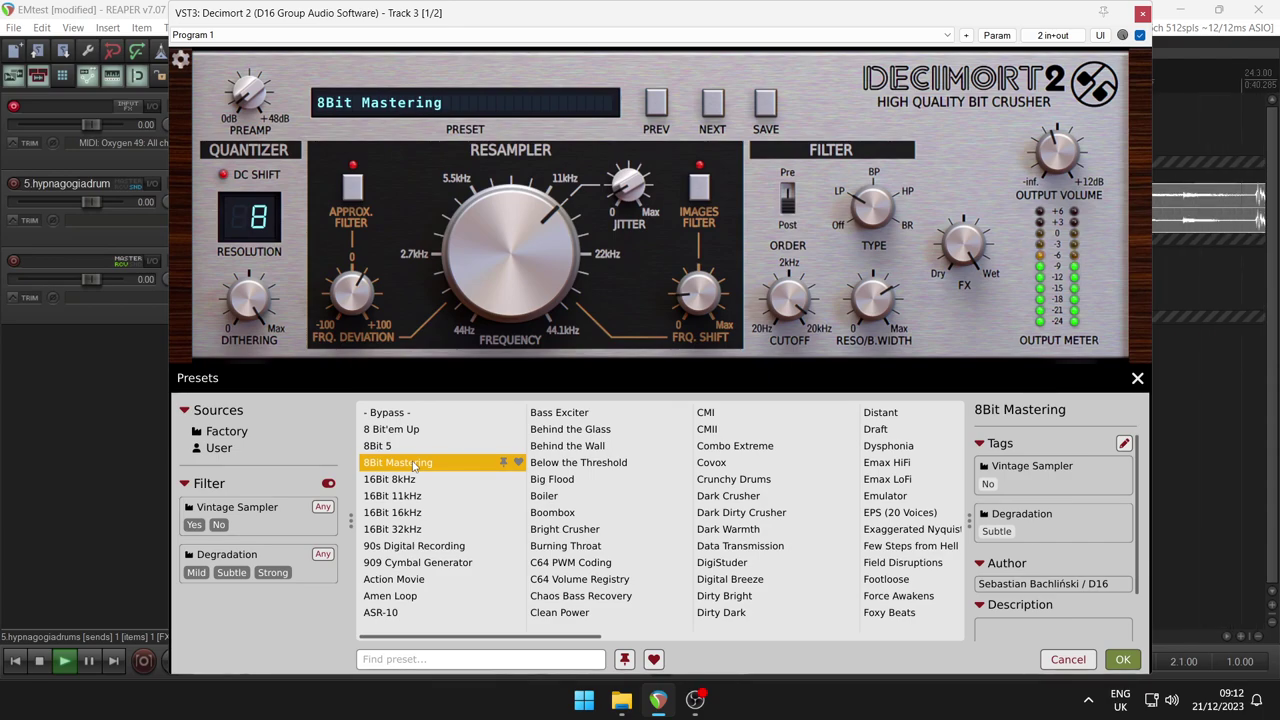
{"action": "left_click", "coordinate": [409, 481]}
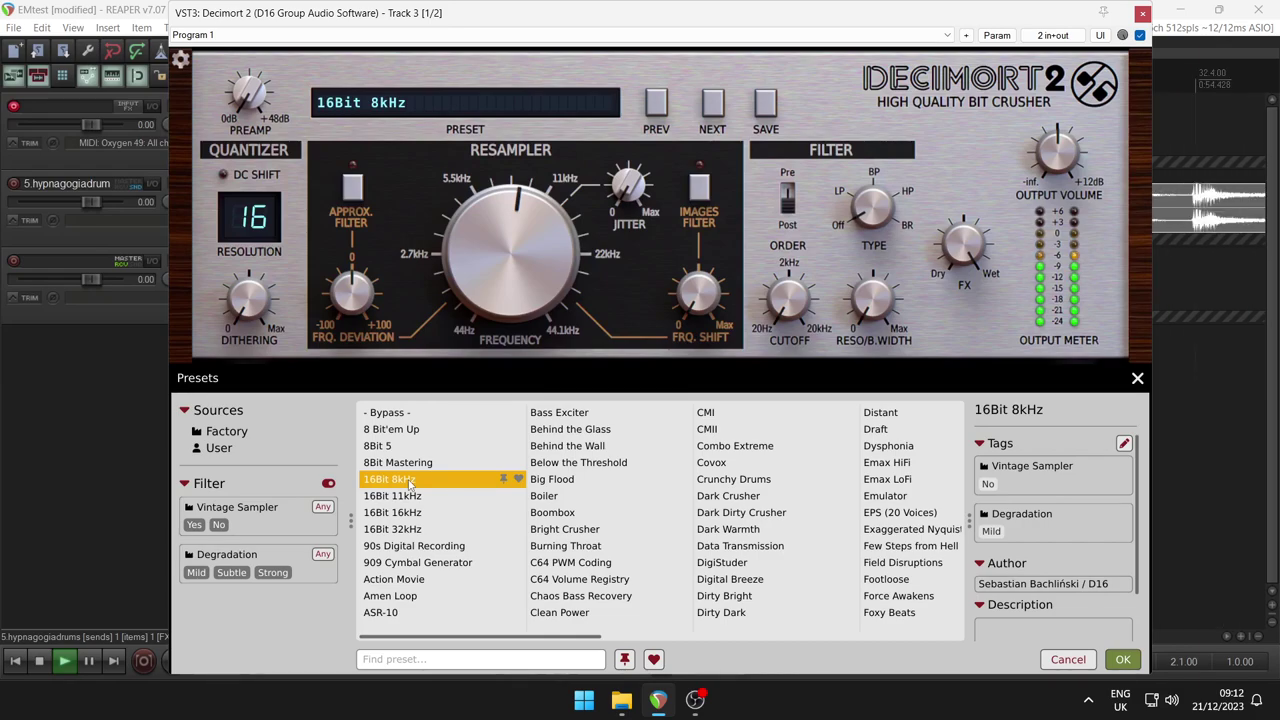
{"action": "left_click", "coordinate": [400, 529]}
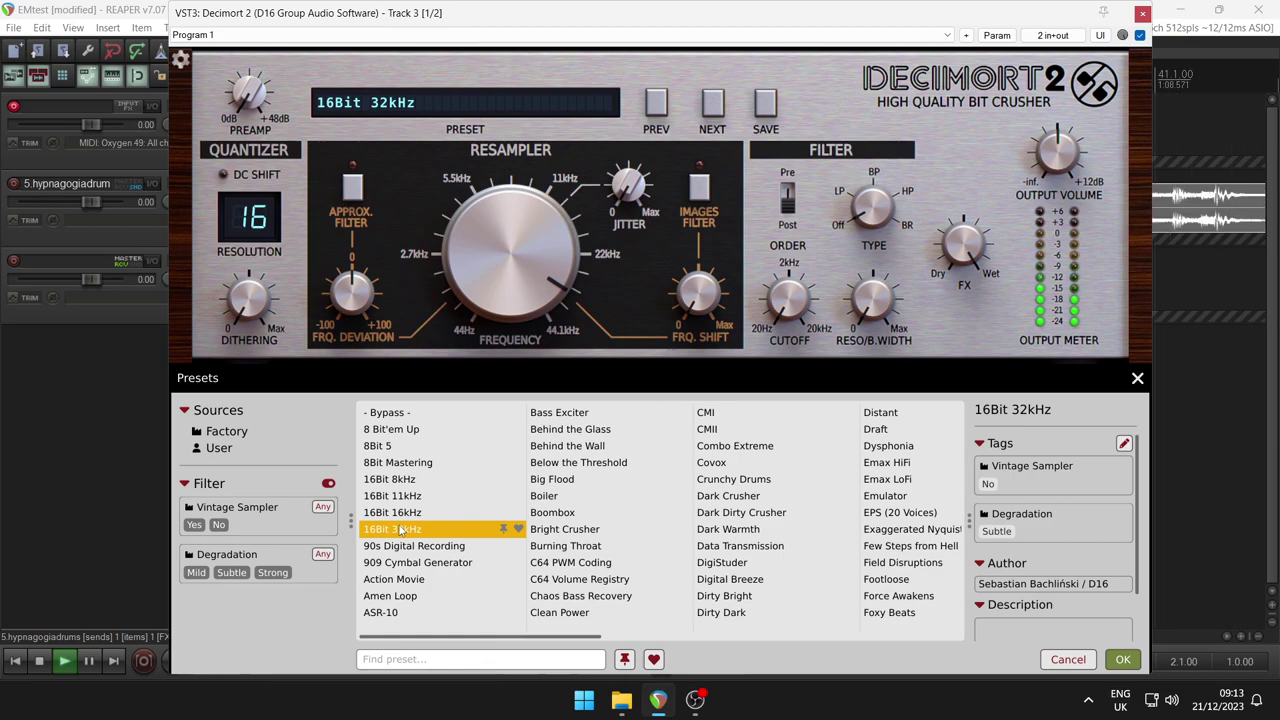
{"action": "left_click", "coordinate": [417, 562]}
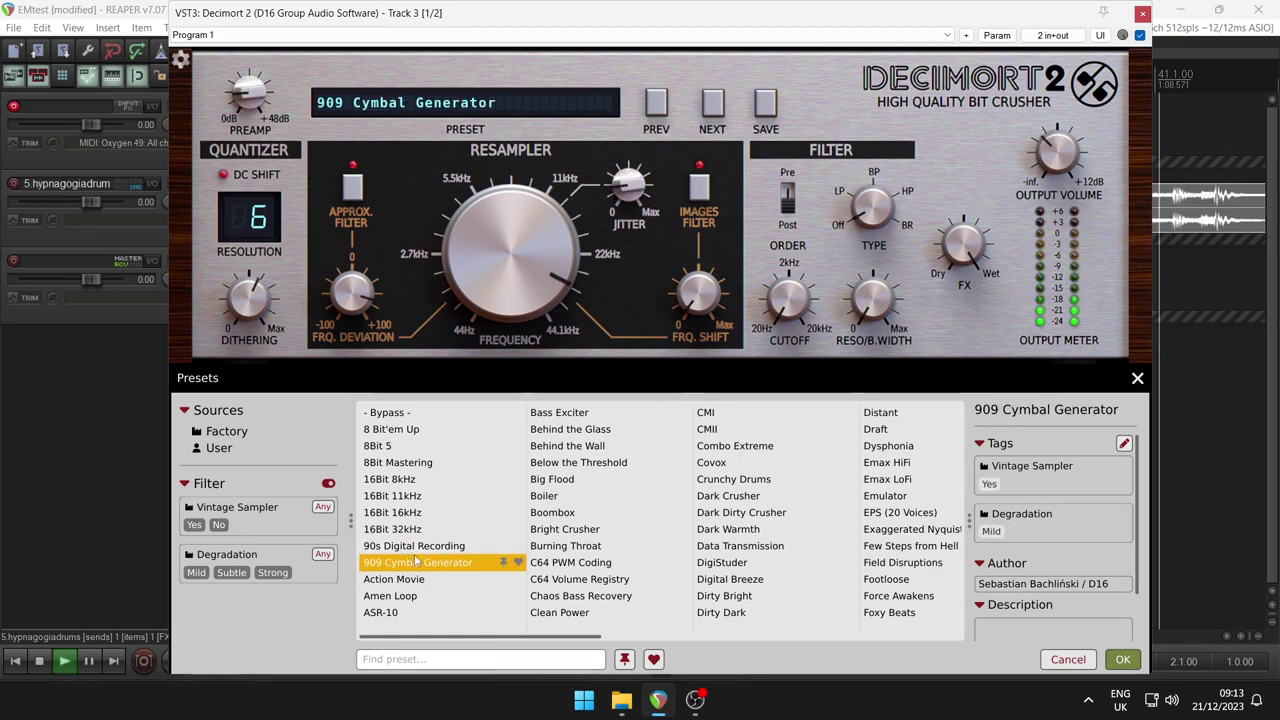